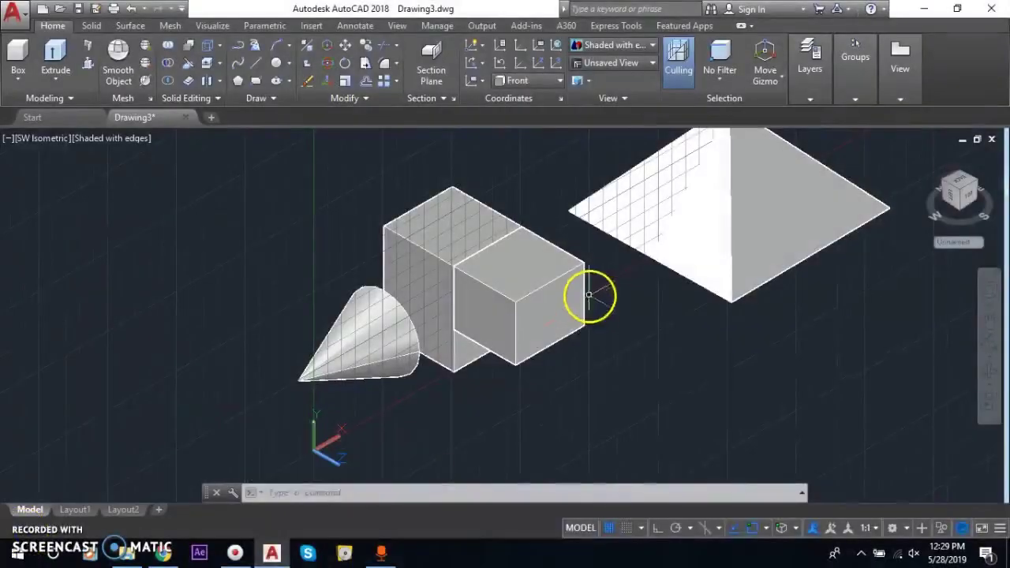
Step: Pan the finished cone, box and pyramid model slightly down and to the left
middle_click_drag(588, 294, 556, 349)
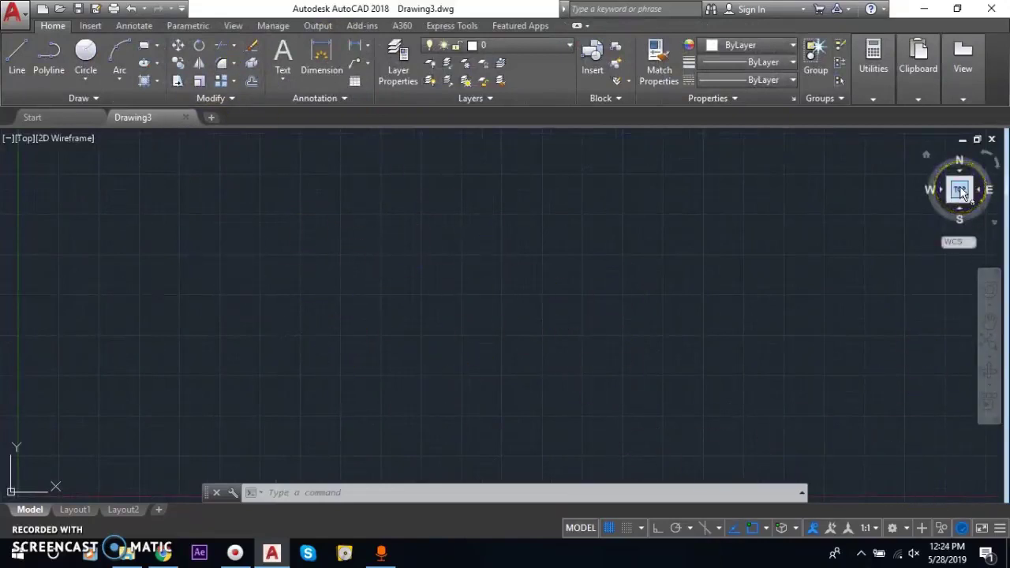
Step: Change the workspace to 3D Modeling using the status bar's Workspace Switching gear
left_click(907, 530)
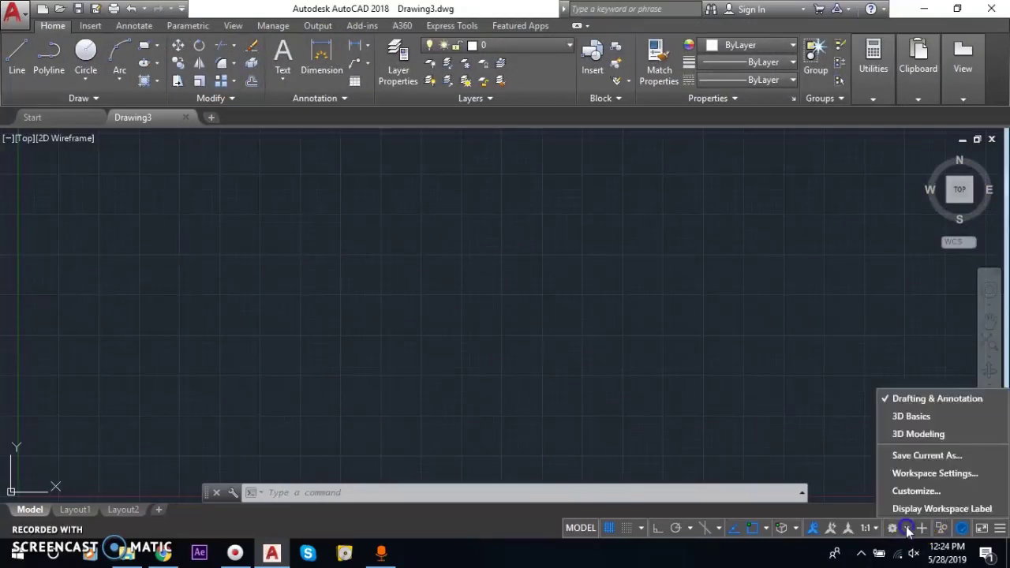
left_click(911, 435)
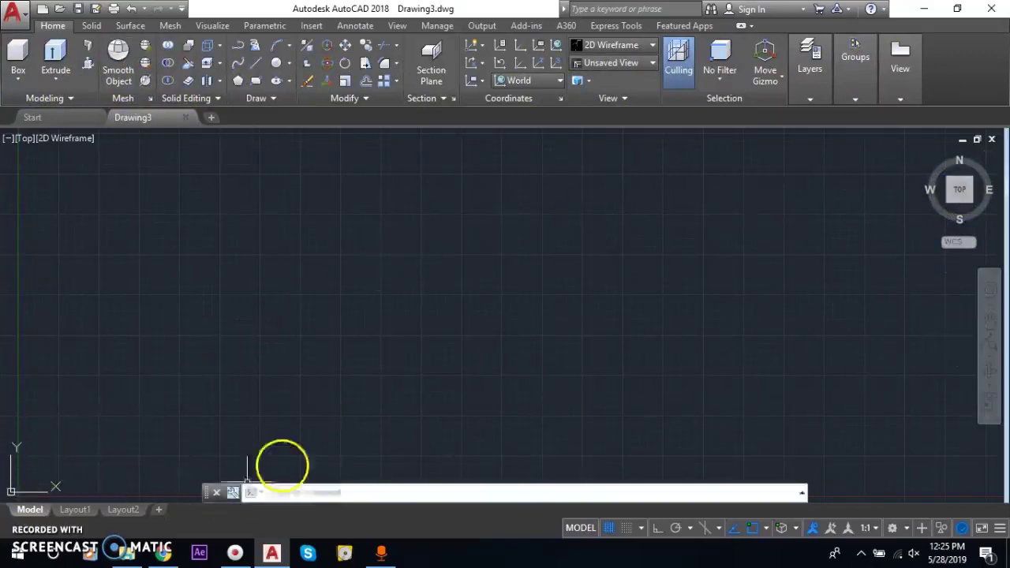
Step: Set the SW Isometric view from the ViewCube and pan the UCS origin to the lower left
mouse_move(959, 190)
left_click(951, 201)
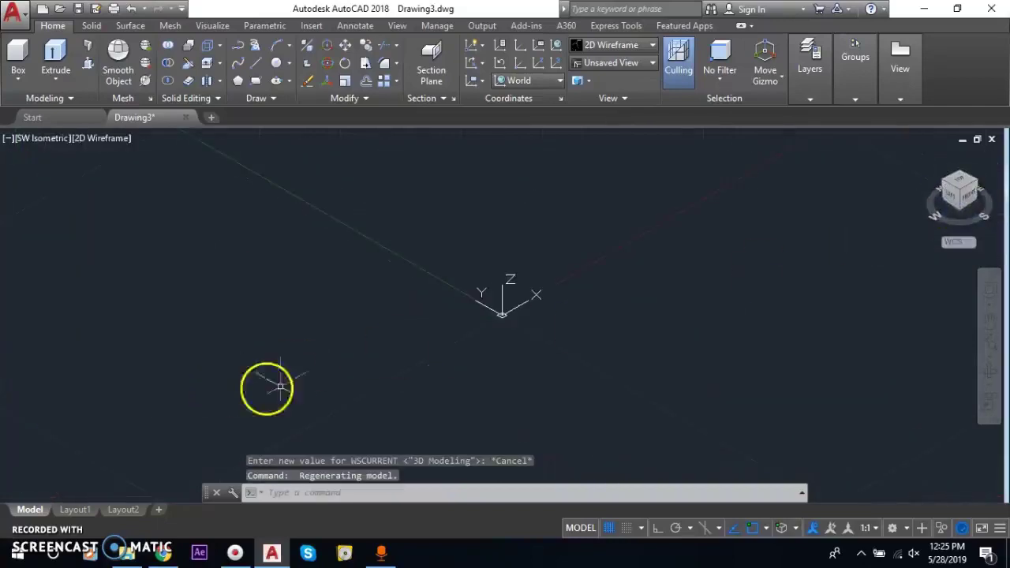
middle_click_drag(640, 318, 238, 413)
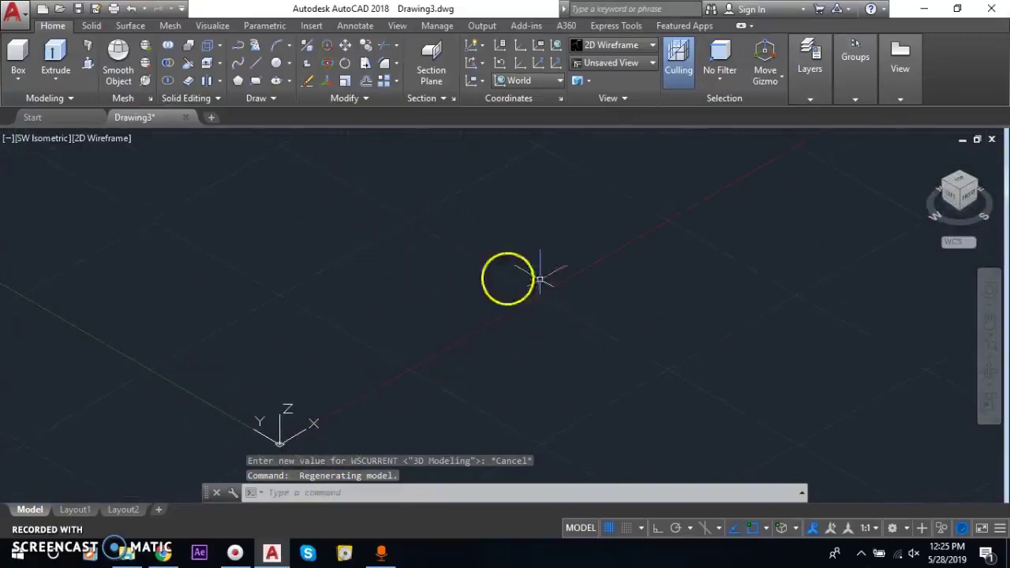
mouse_move(394, 297)
left_mouse_down()
mouse_move(504, 289)
mouse_move(492, 290)
left_mouse_up()
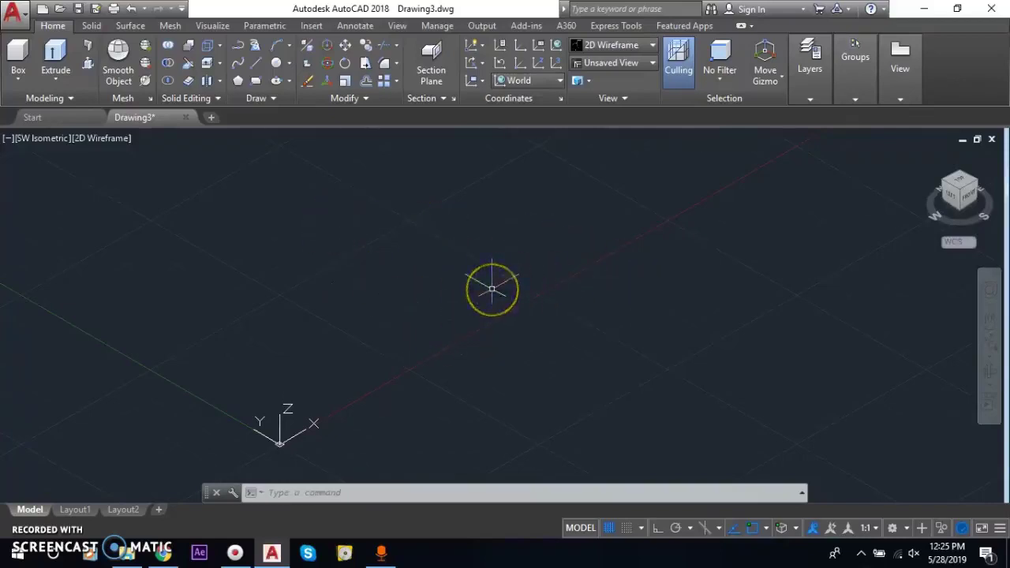
left_click_drag(491, 289, 274, 444)
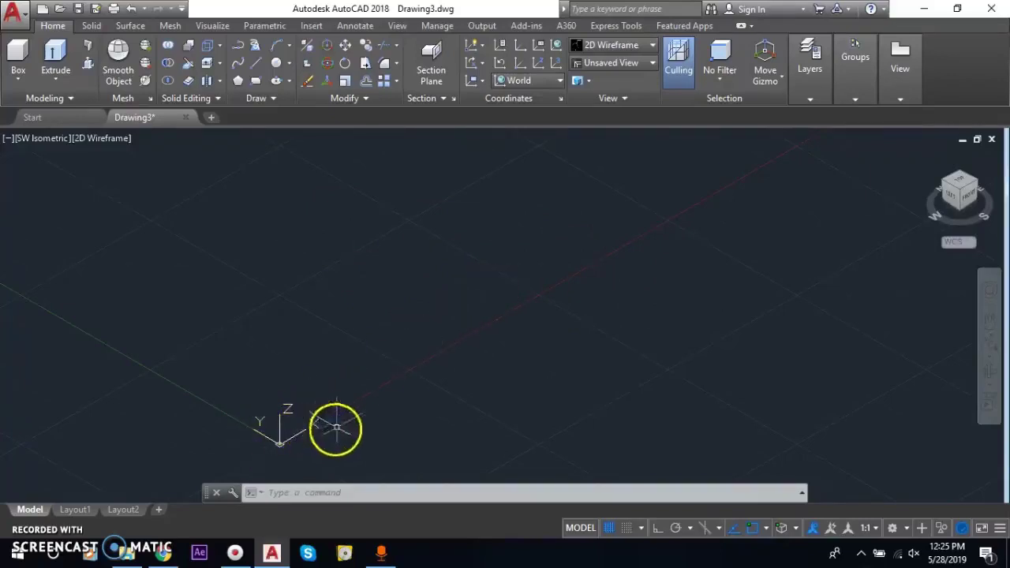
Step: Draw a box solid near the origin from two base corners and a height
left_click(16, 54)
left_click(542, 294)
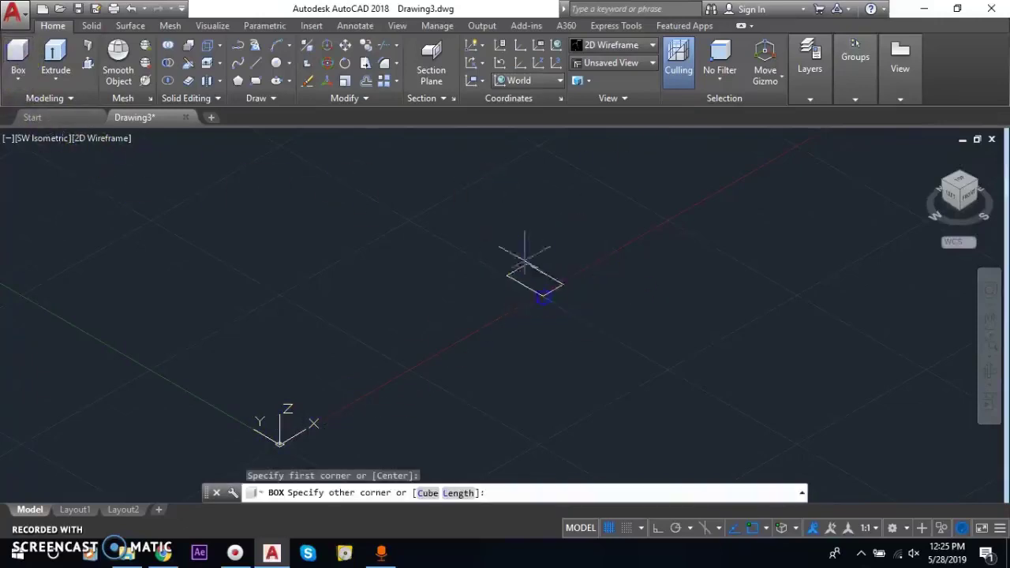
left_click(541, 146)
scroll(547, 255, "down", 2)
scroll(546, 256, "down", 5)
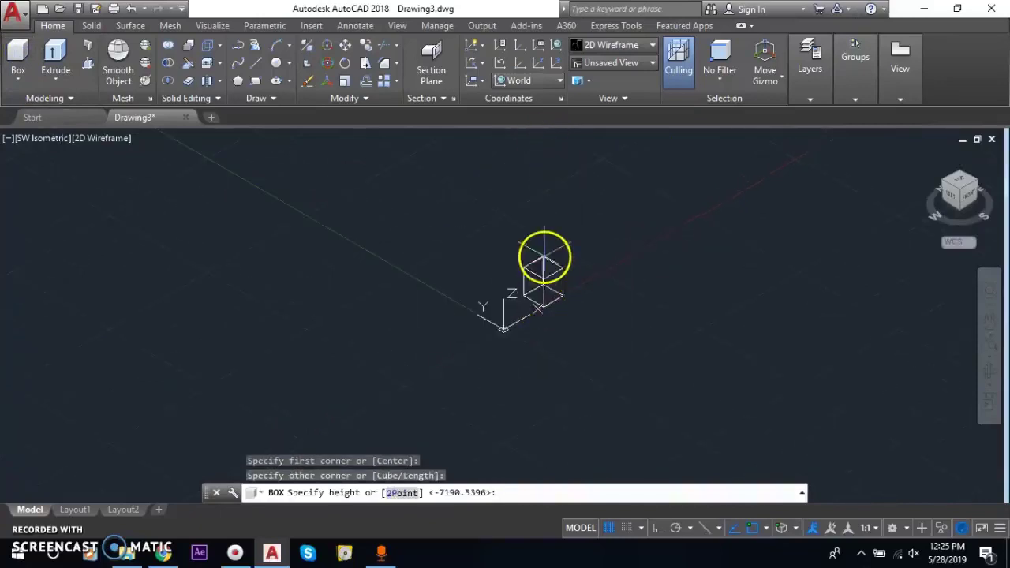
left_click(544, 257)
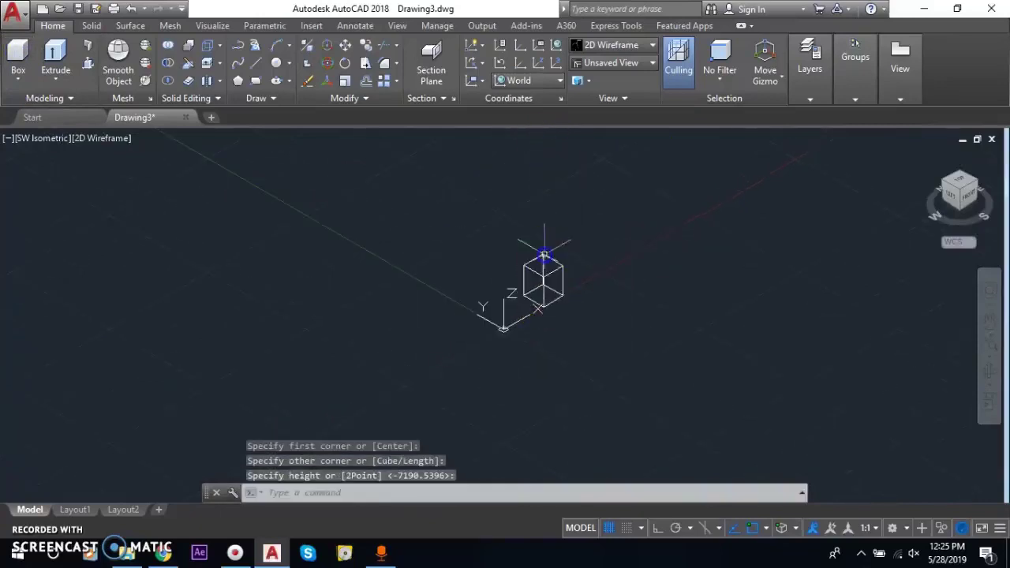
Step: Switch the visual style to Shaded with edges and zoom in centred on the box
left_click(94, 140)
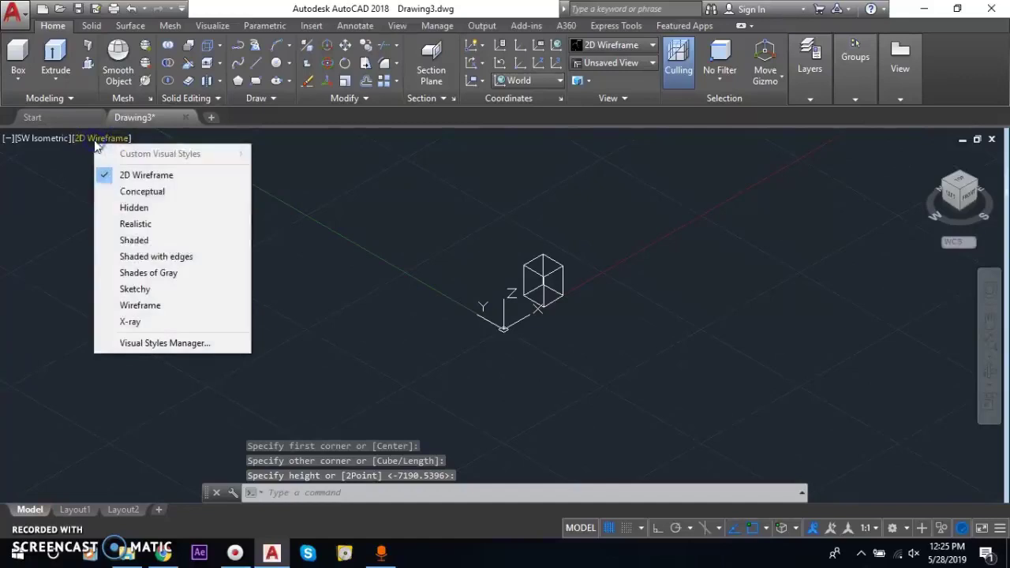
left_click(175, 261)
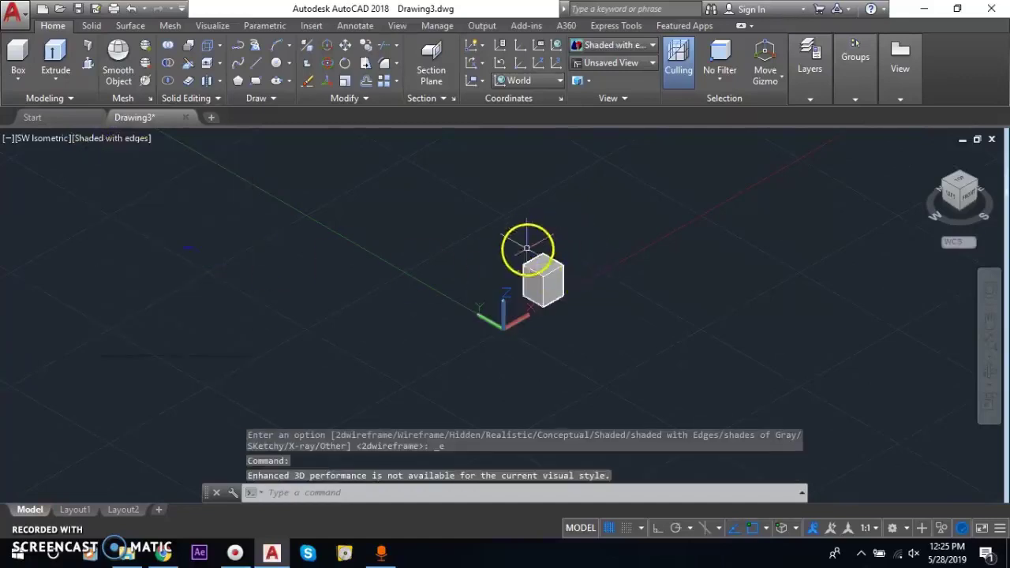
scroll(524, 244, "up", 3)
middle_click_drag(532, 289, 463, 246)
scroll(462, 243, "up", 2)
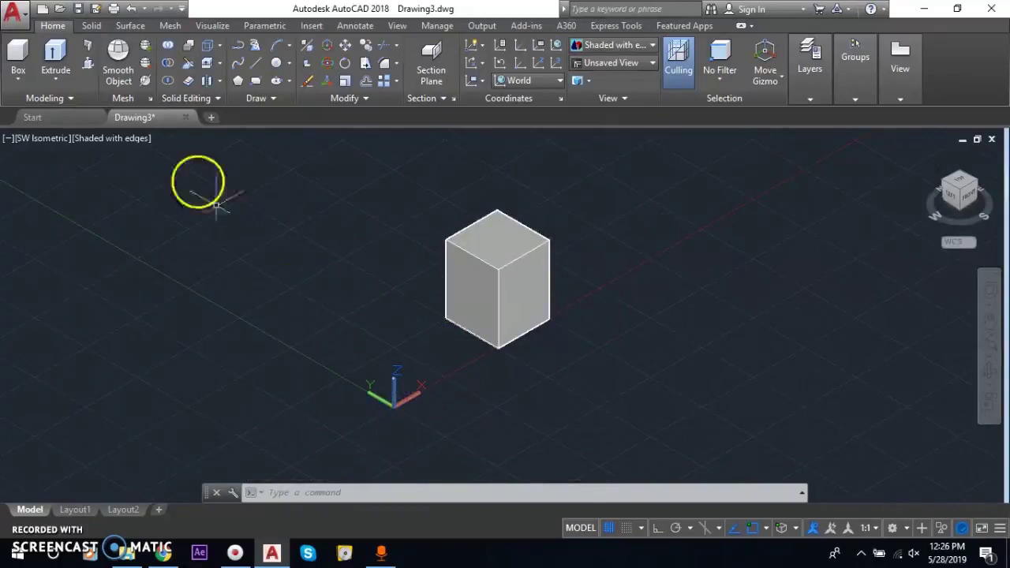
Step: Draw a pyramid right of the box from base centre, base size and height, framing both solids
left_click(19, 57)
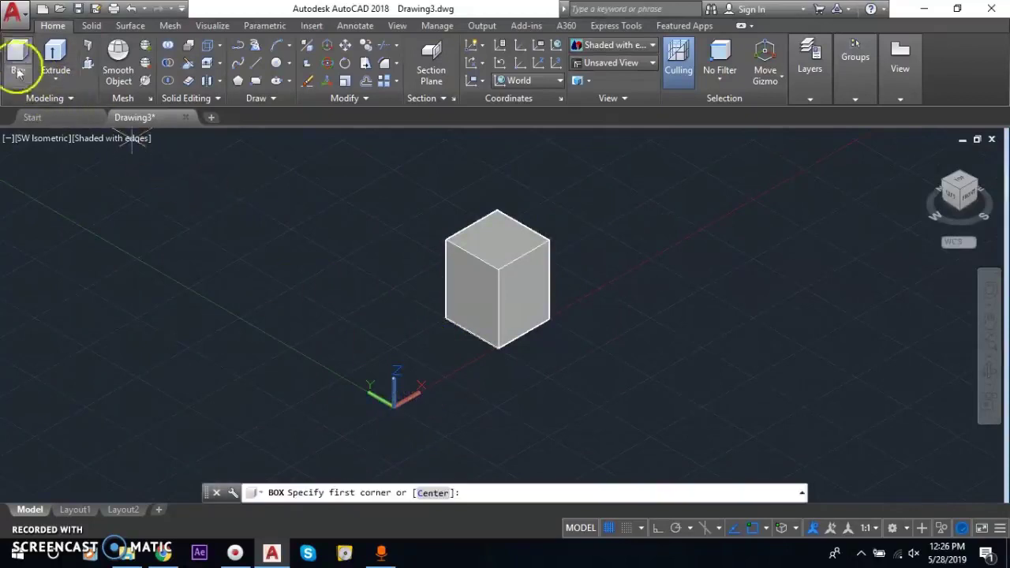
left_click(18, 75)
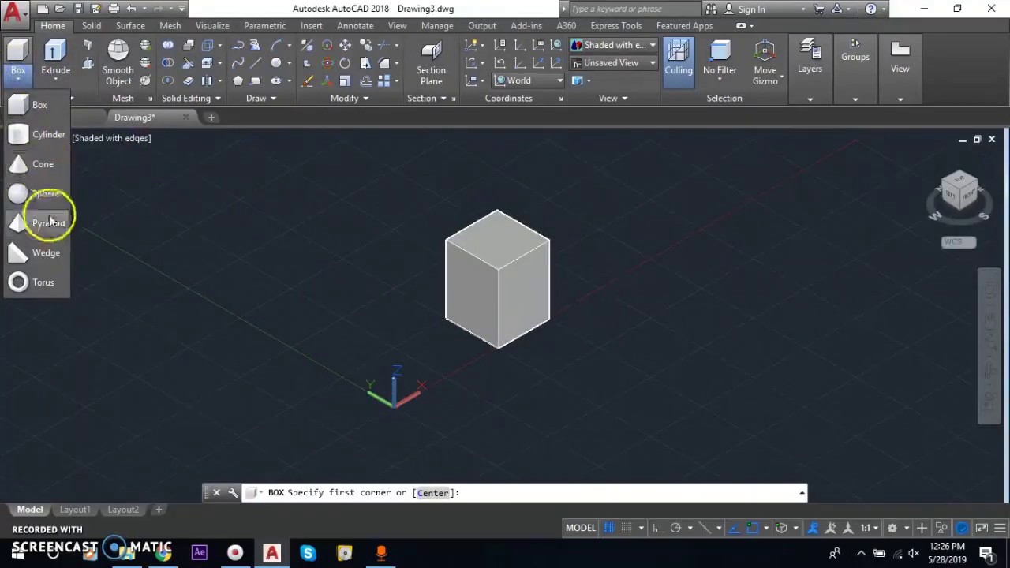
left_click(703, 228)
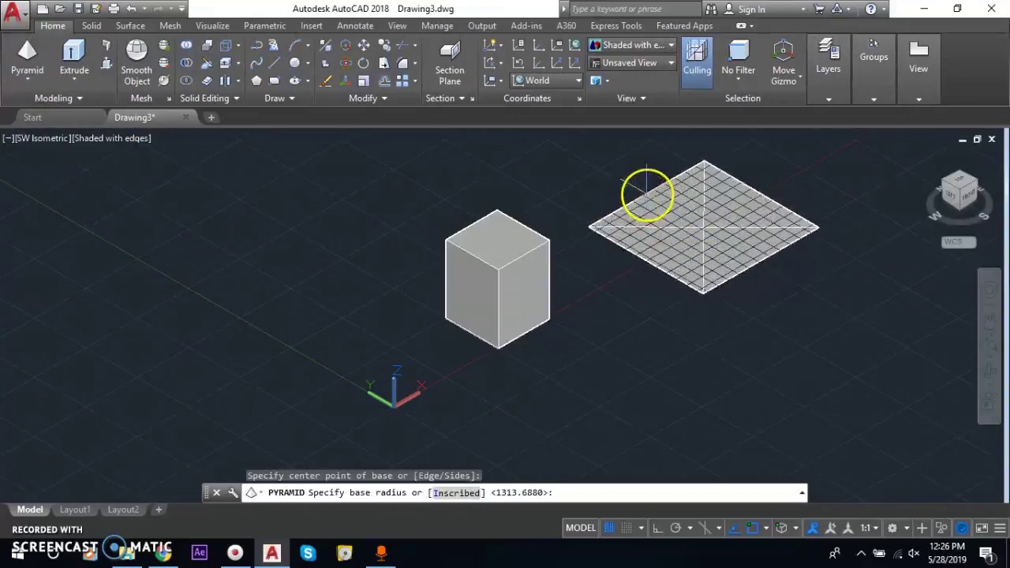
left_click(643, 191)
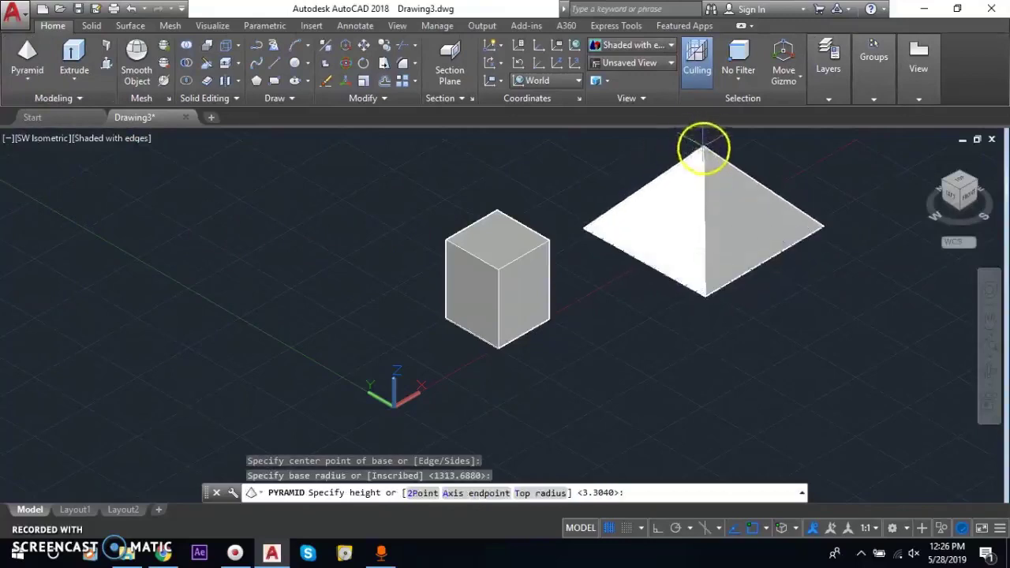
left_click(703, 150)
scroll(534, 411, "down", 5)
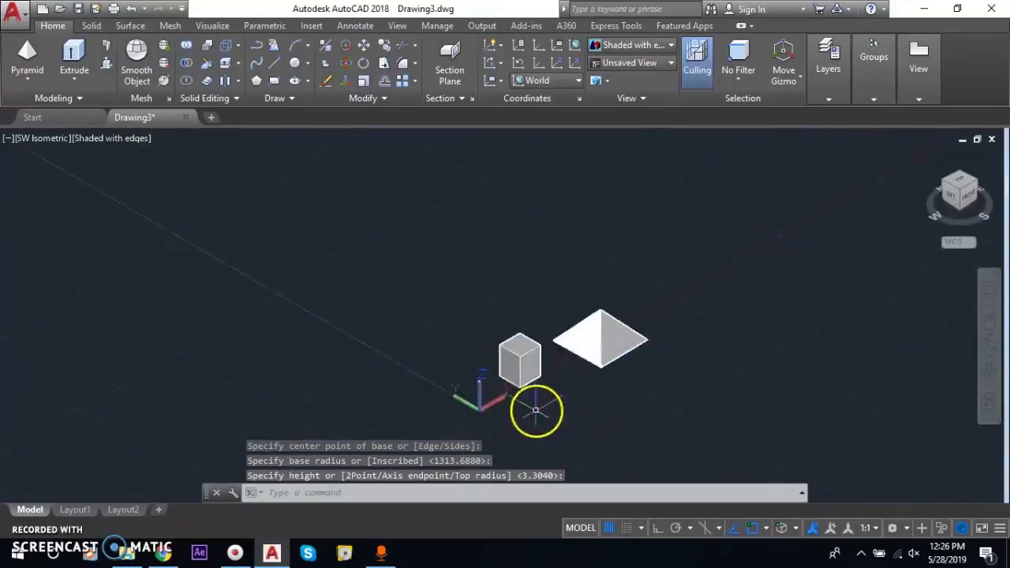
scroll(544, 395, "up", 3)
scroll(509, 417, "up", 2)
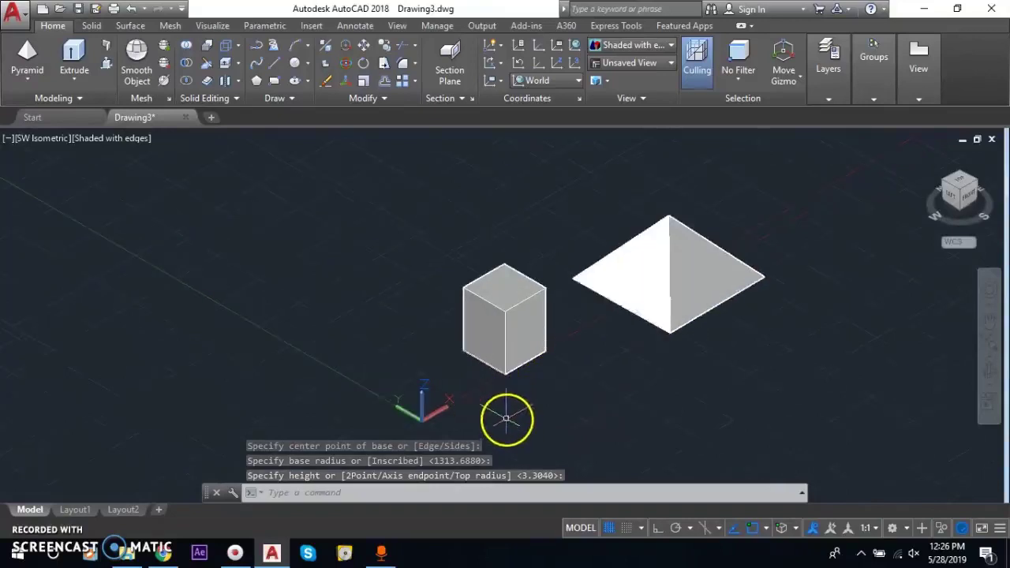
middle_click_drag(511, 415, 399, 363)
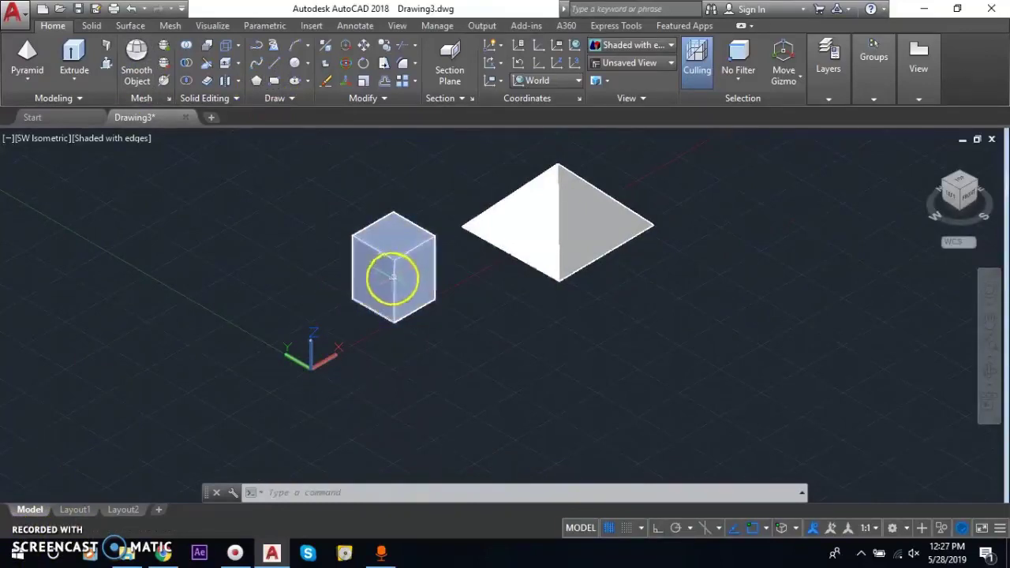
scroll(355, 285, "up", 3)
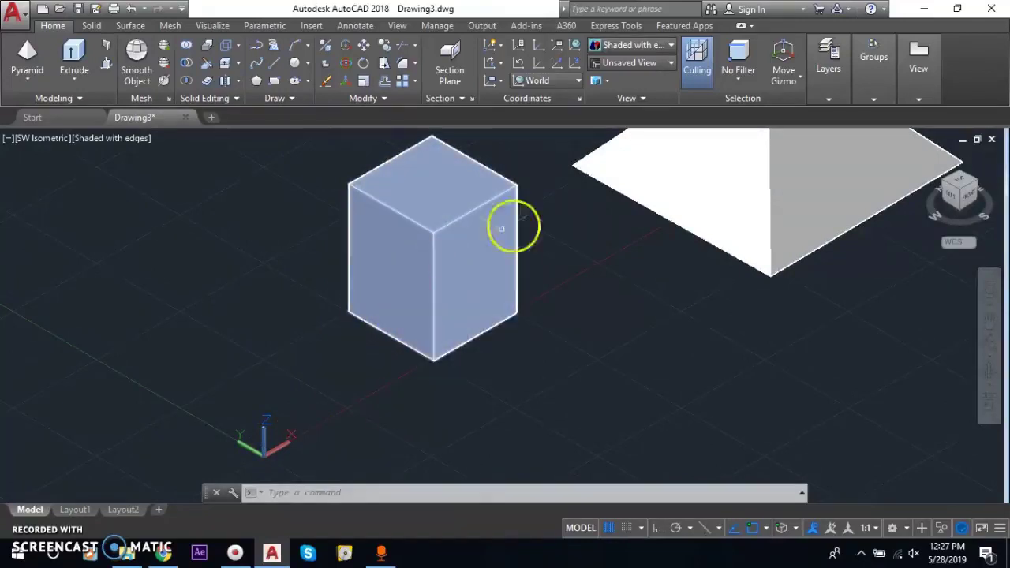
left_click(558, 80)
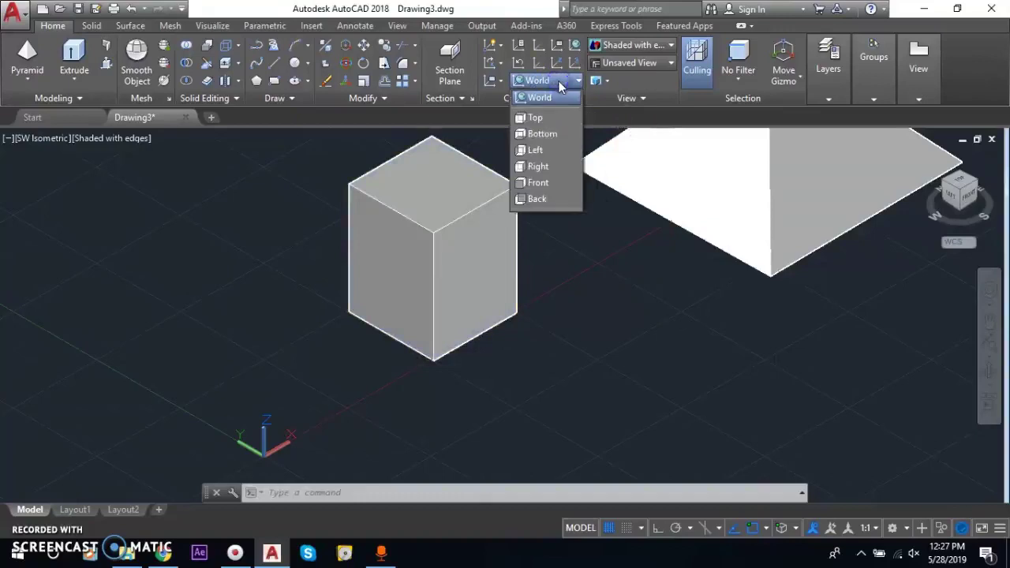
left_click(559, 98)
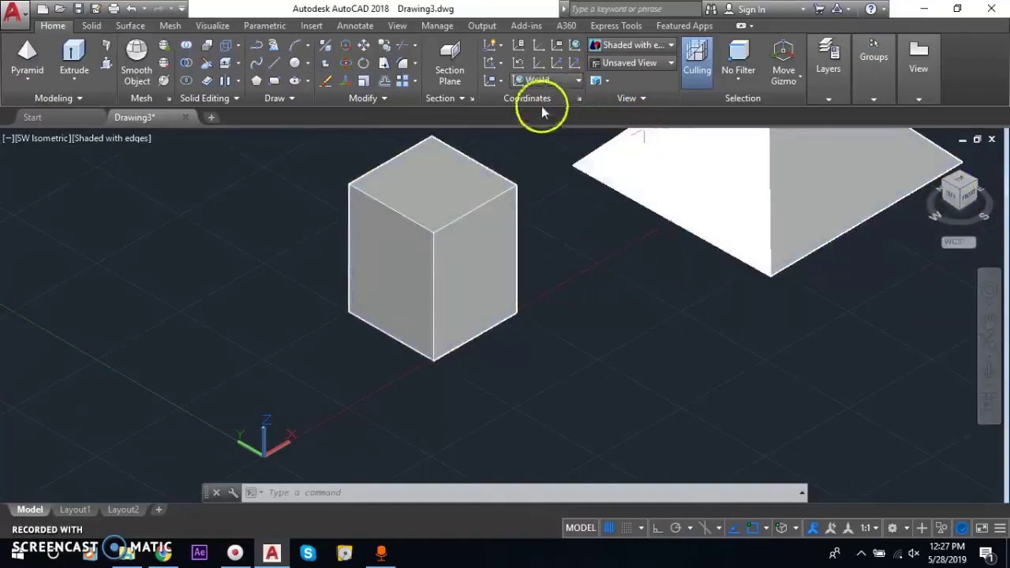
left_click(575, 81)
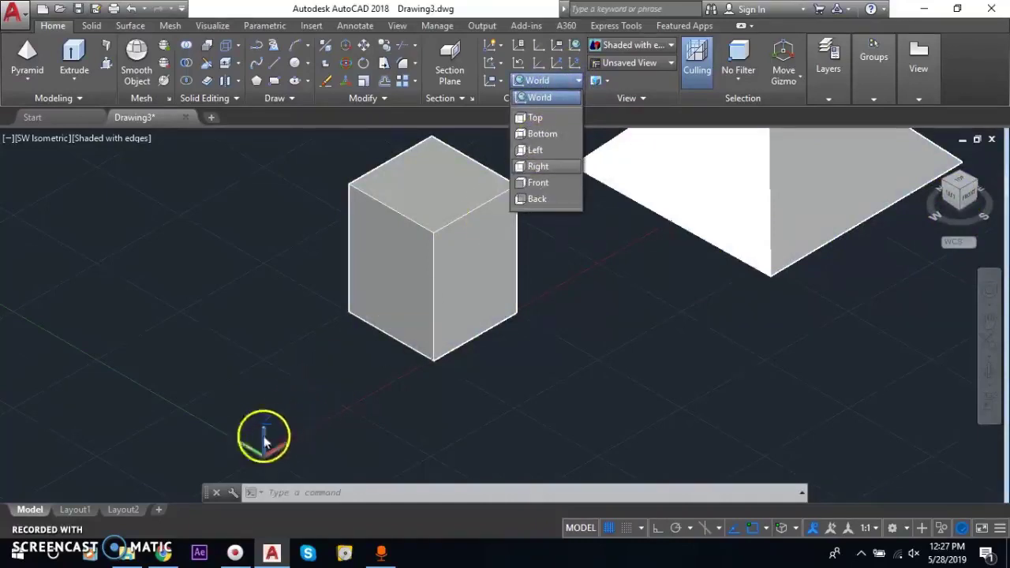
left_click(557, 150)
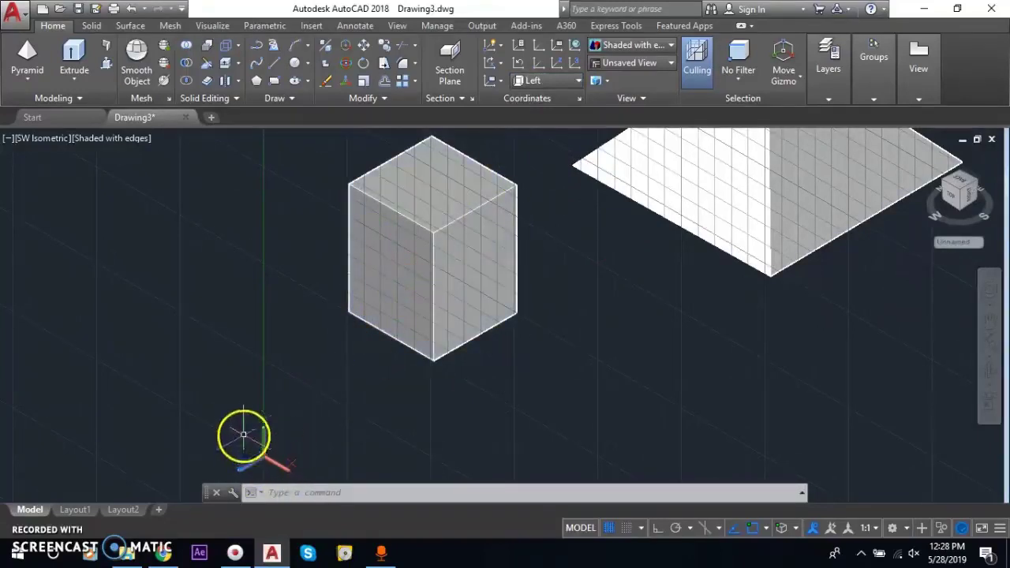
scroll(260, 317, "down", 2)
scroll(359, 304, "up", 3)
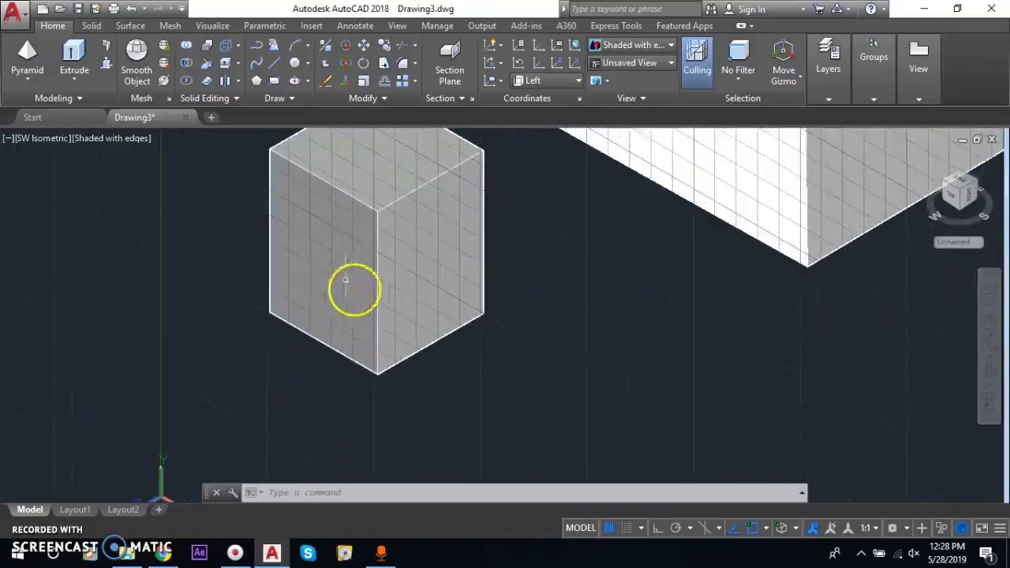
scroll(338, 308, "down", 2)
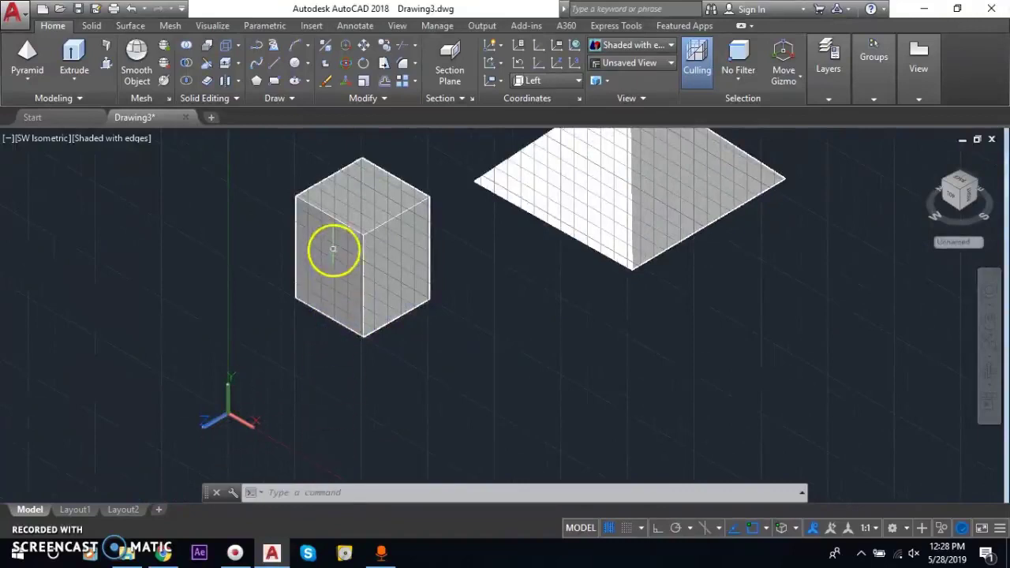
scroll(331, 251, "up", 3)
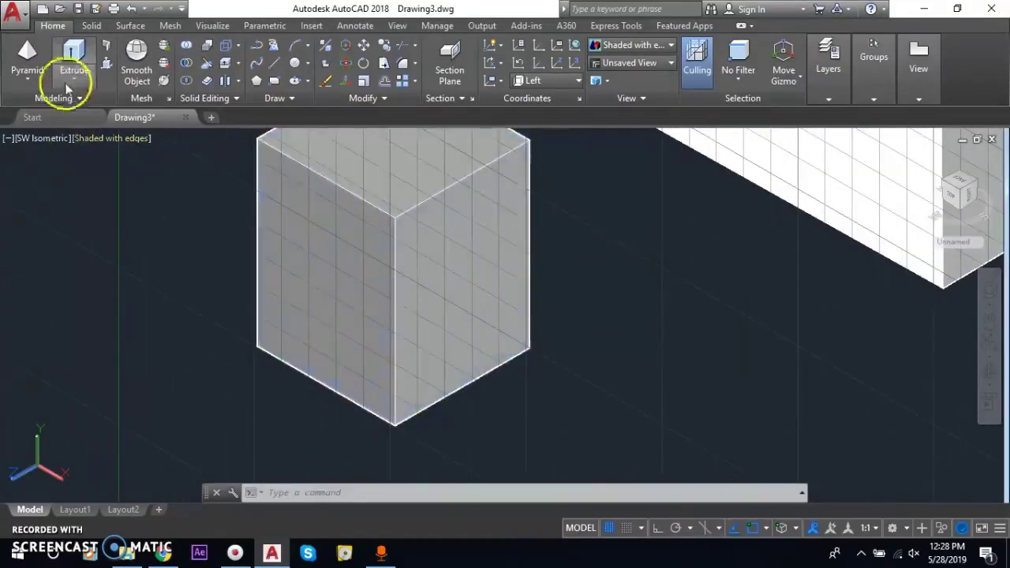
Step: Draw a cone lying sideways, its base centre snapped to the box's lower corner
left_click(30, 77)
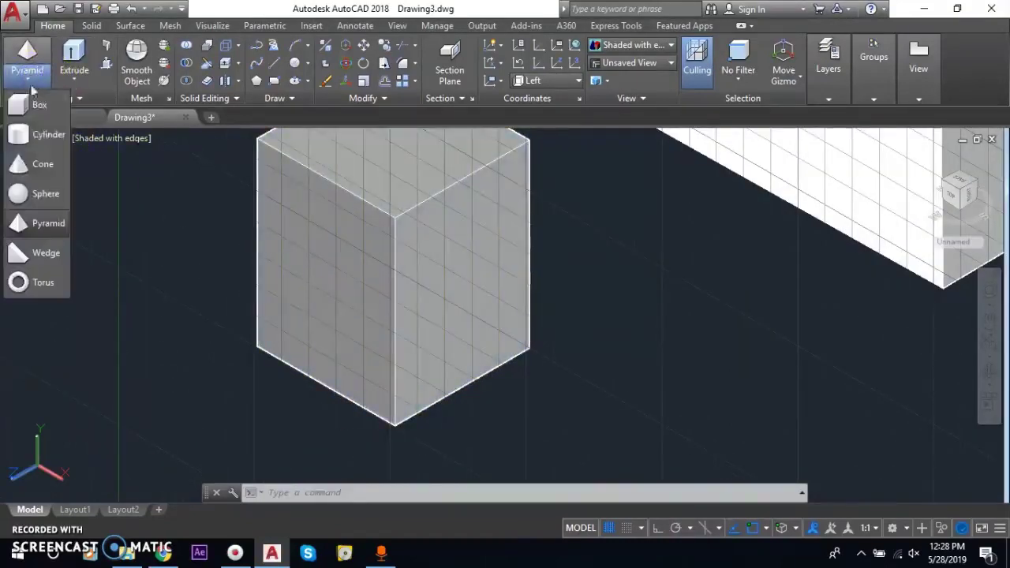
left_click(19, 166)
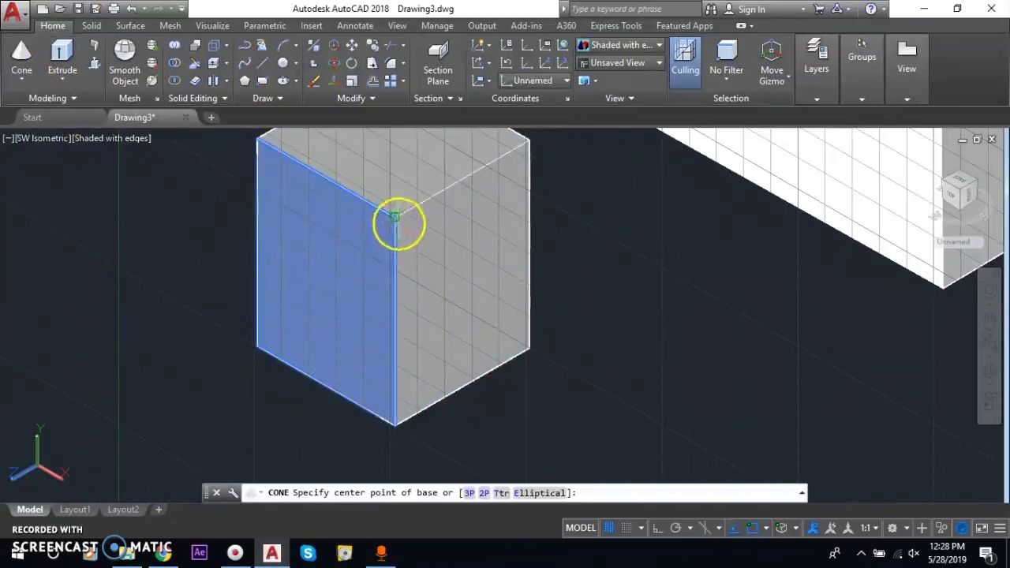
left_click(256, 346)
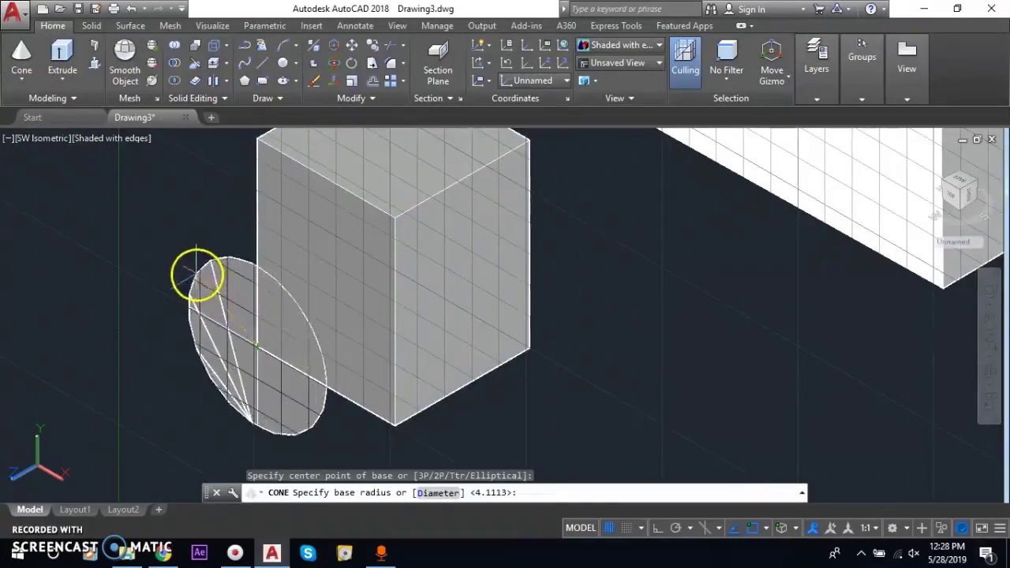
left_click(198, 276)
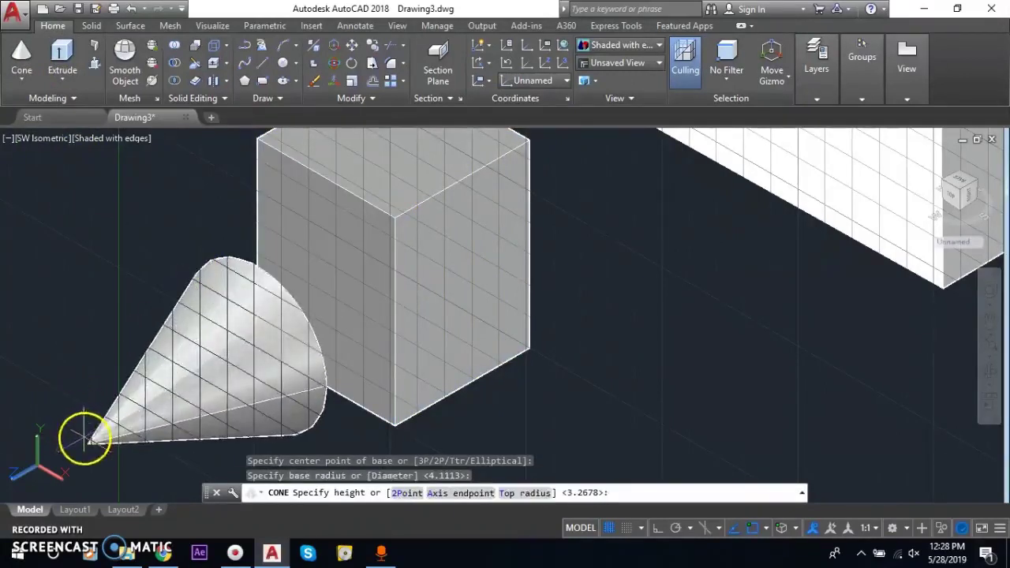
left_click(87, 439)
scroll(275, 279, "down", 3)
scroll(234, 371, "down", 1)
scroll(210, 400, "up", 3)
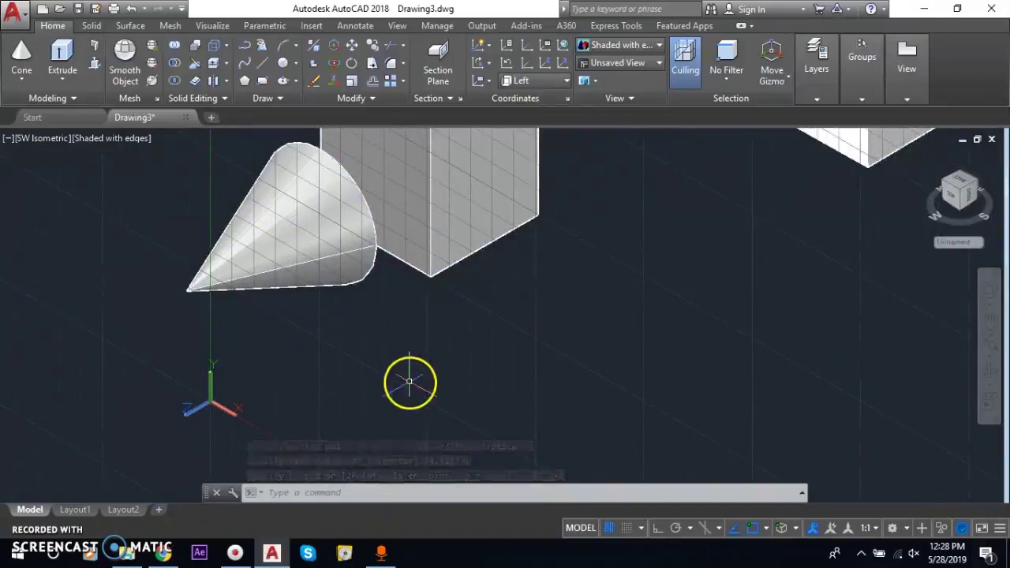
Step: Reset the UCS to World, then align it to the Front plane
scroll(458, 342, "down", 3)
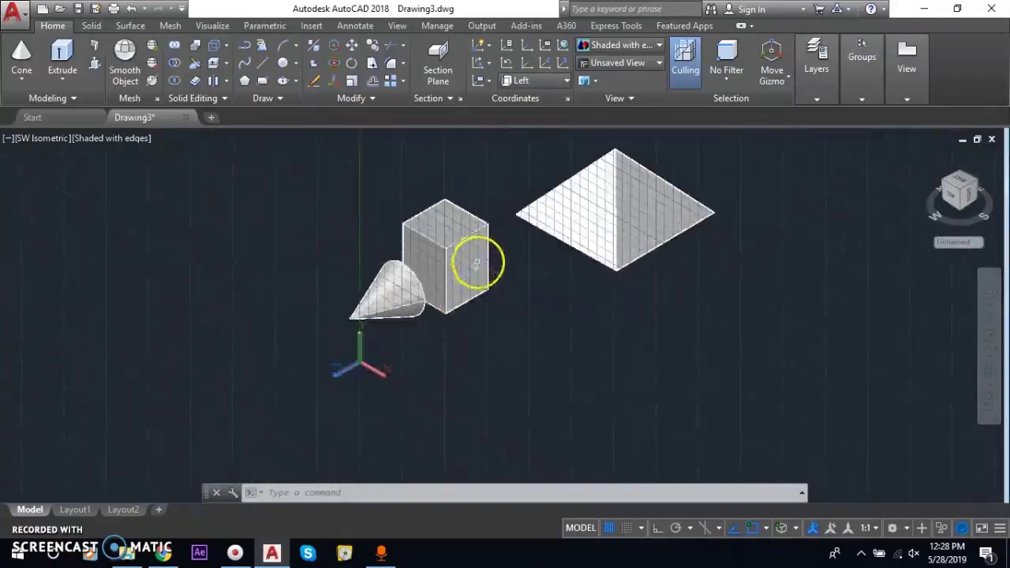
scroll(478, 259, "up", 3)
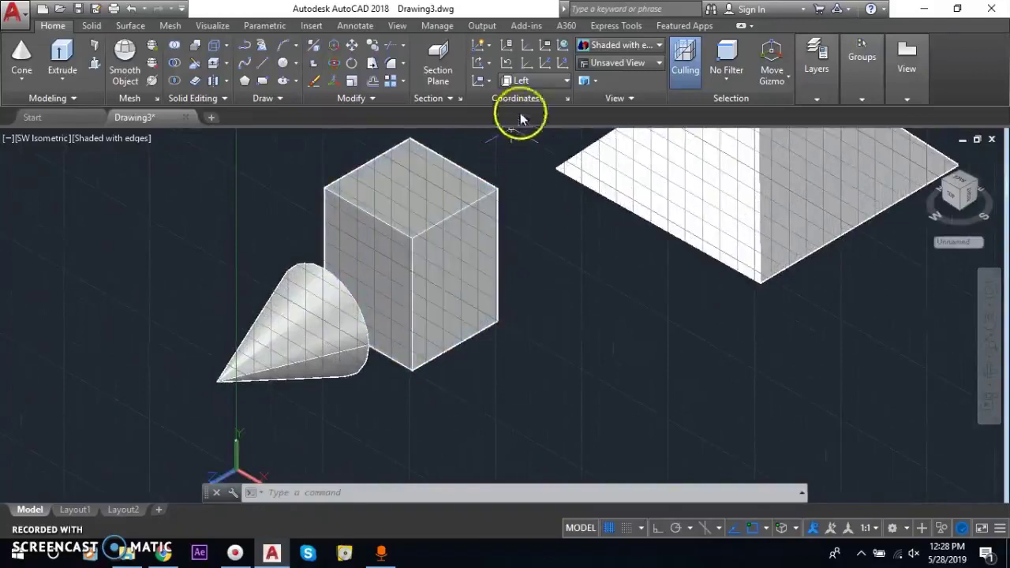
left_click(556, 80)
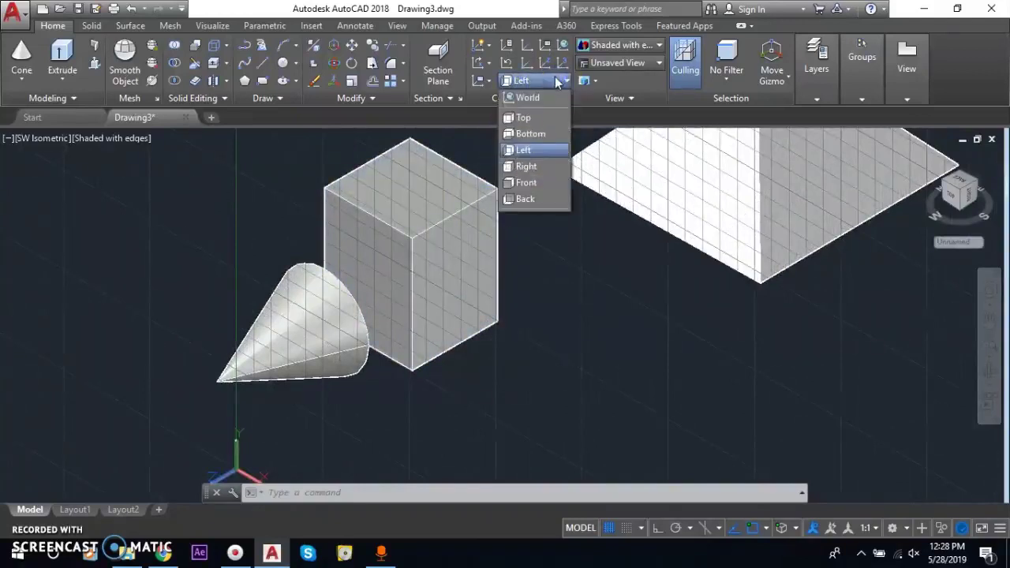
left_click(554, 97)
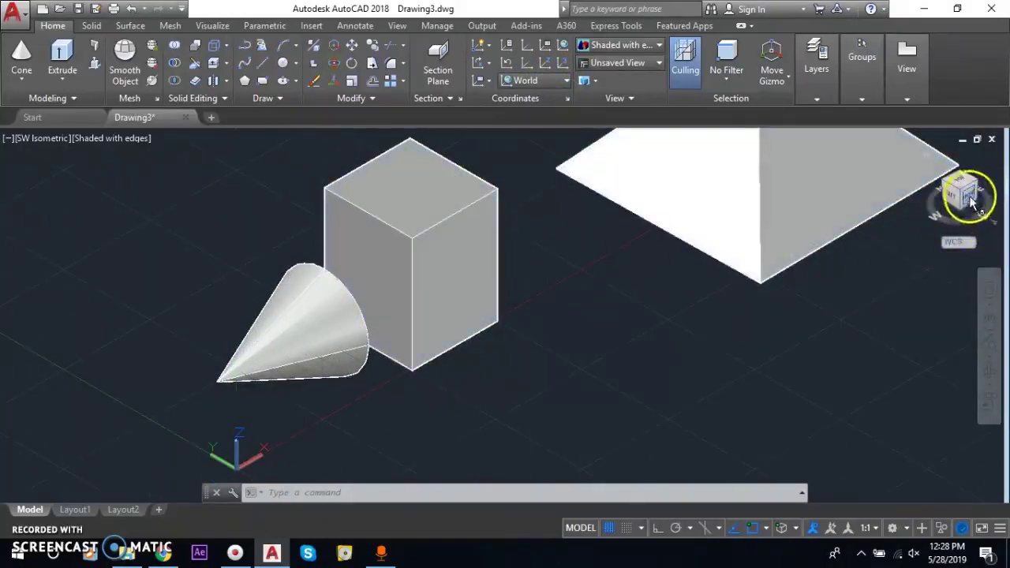
left_click(552, 82)
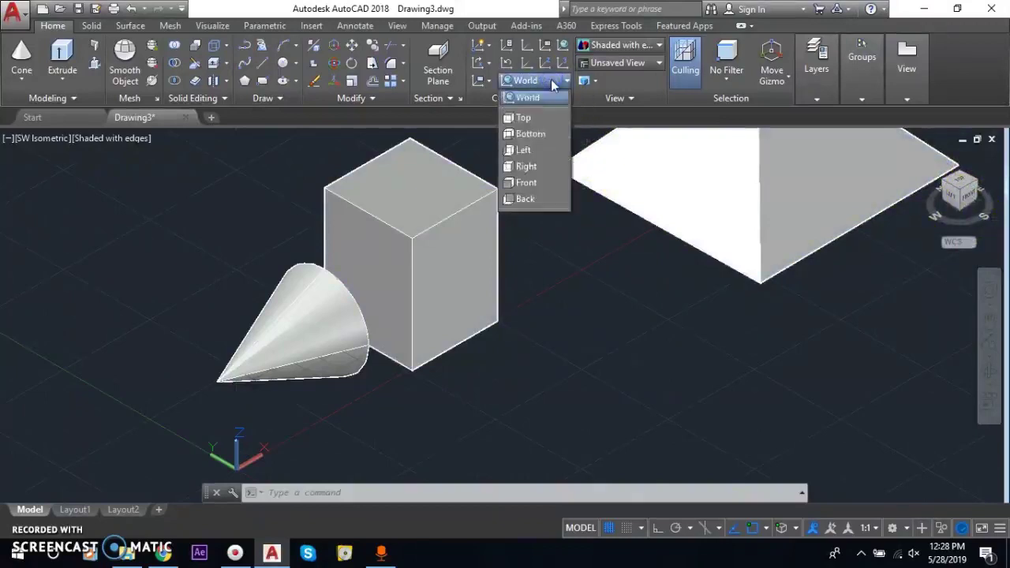
left_click(545, 185)
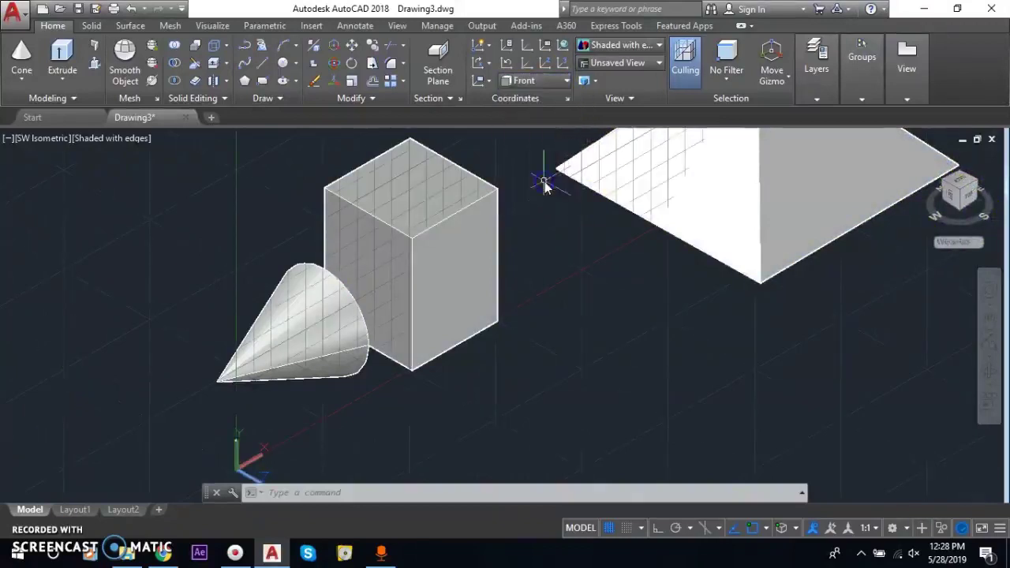
scroll(473, 241, "down", 2)
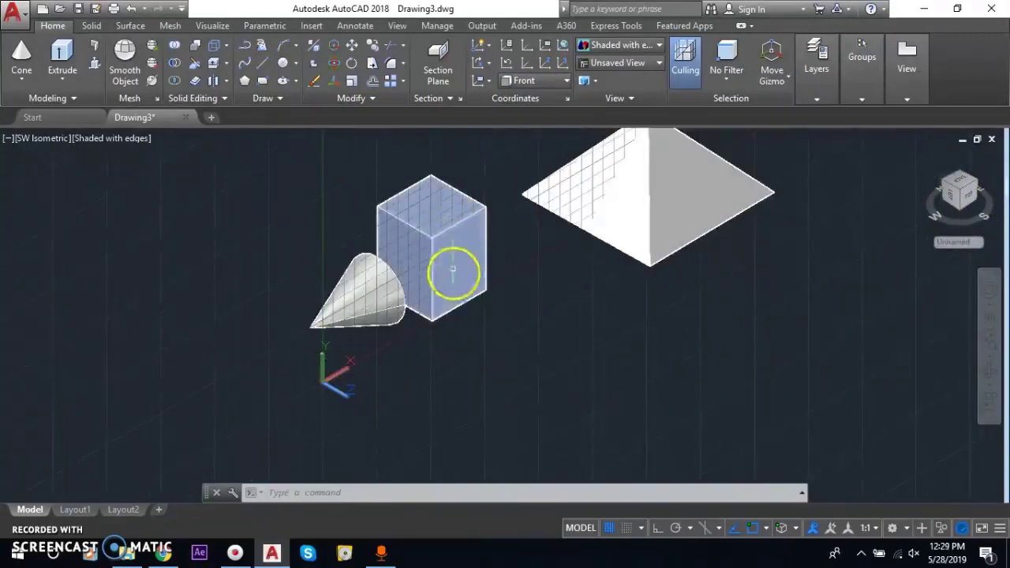
Step: Draw a smaller box from the large box's corner, picking its opposite corner and height
left_click(30, 78)
left_click(33, 116)
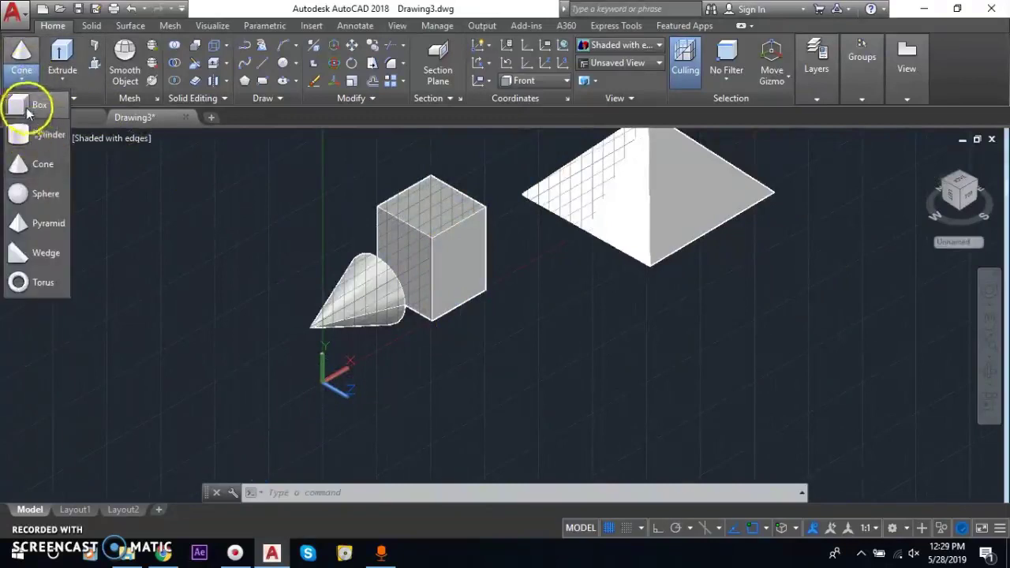
left_click(28, 111)
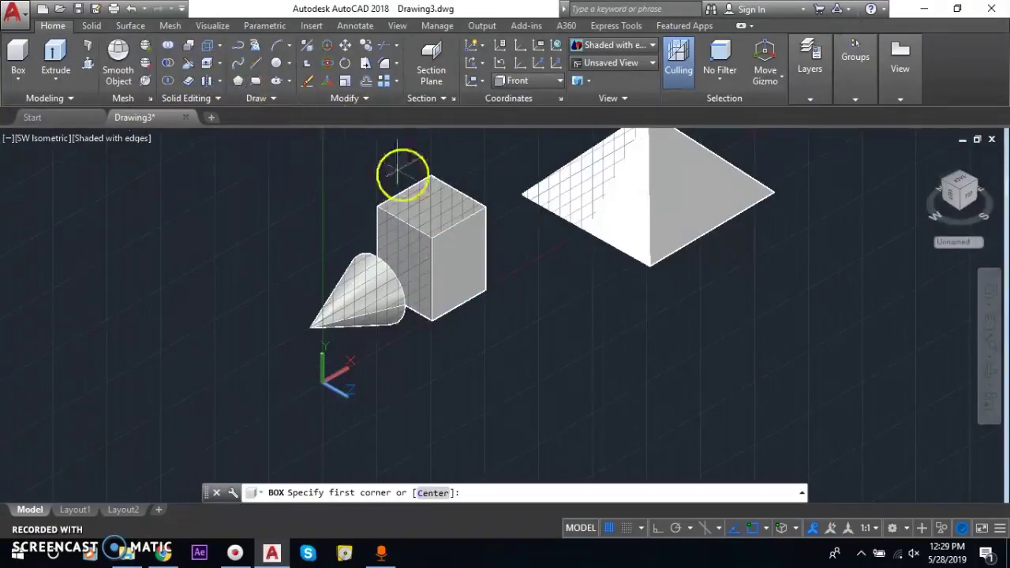
scroll(458, 257, "up", 3)
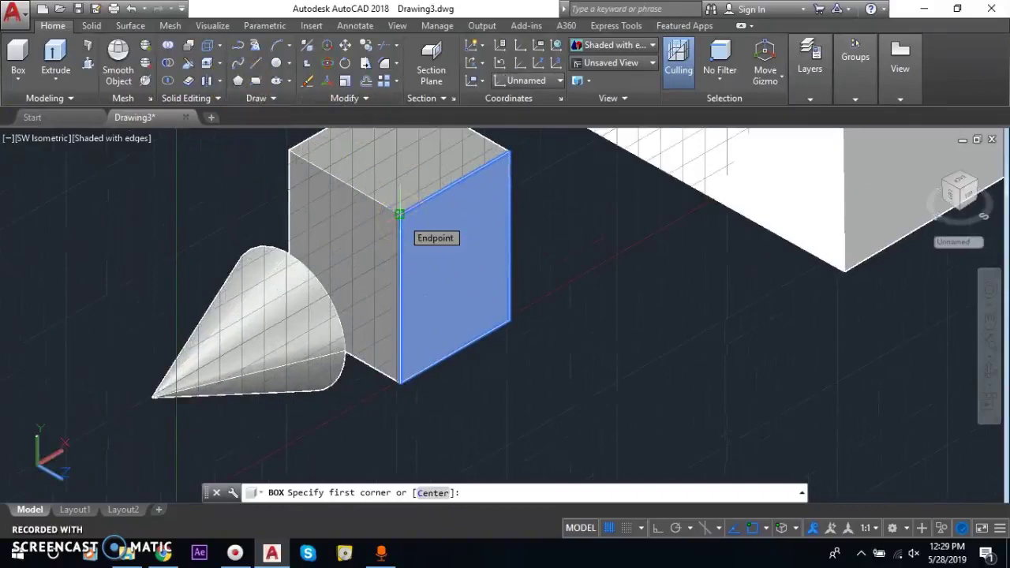
left_click(400, 214)
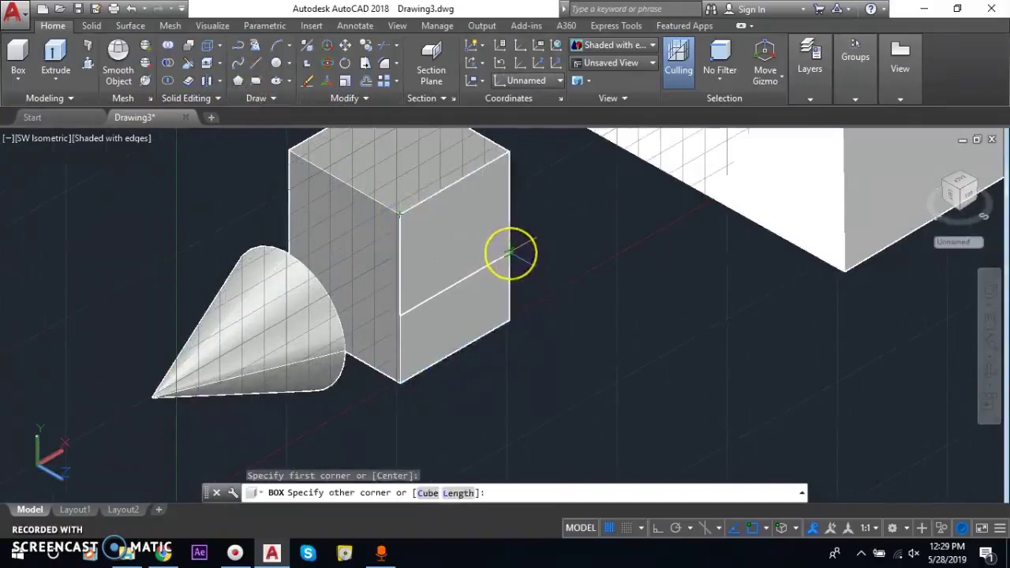
left_click(509, 254)
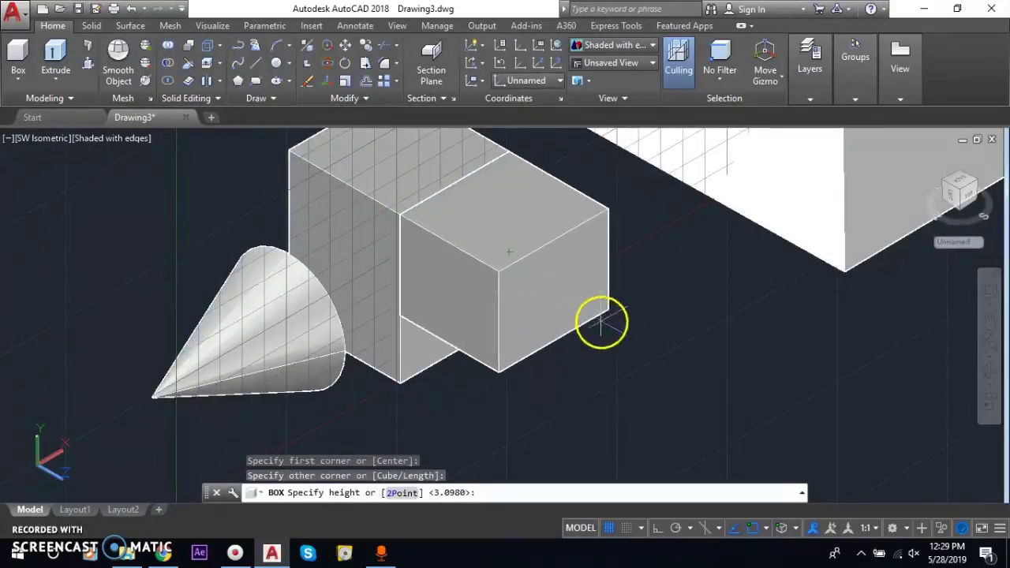
left_click(600, 322)
Step: Clear the selection, pan to show all three solids, and select the cone
left_click(371, 347)
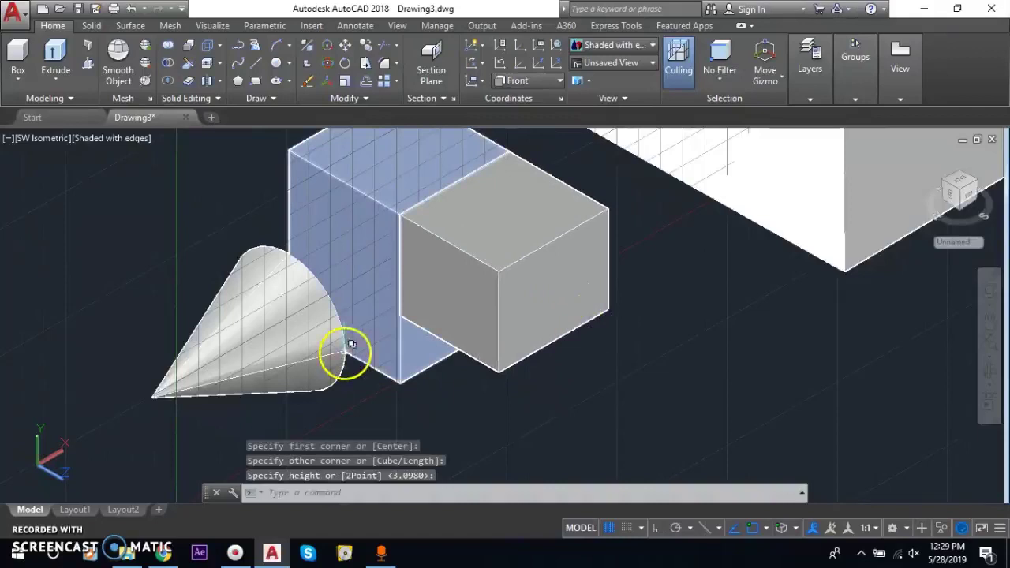
scroll(545, 351, "down", 3)
key("Escape")
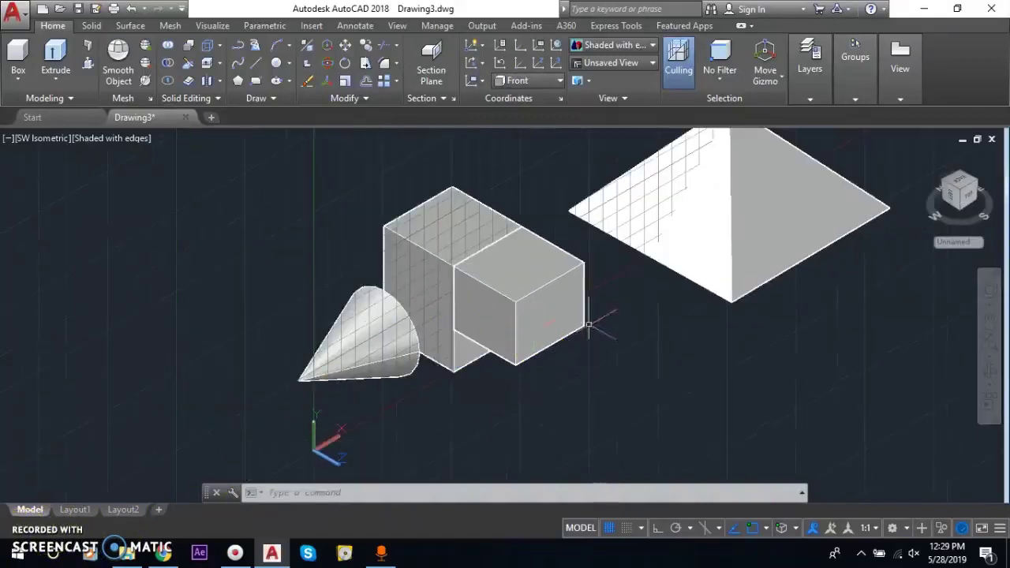
middle_click_drag(591, 304, 484, 434)
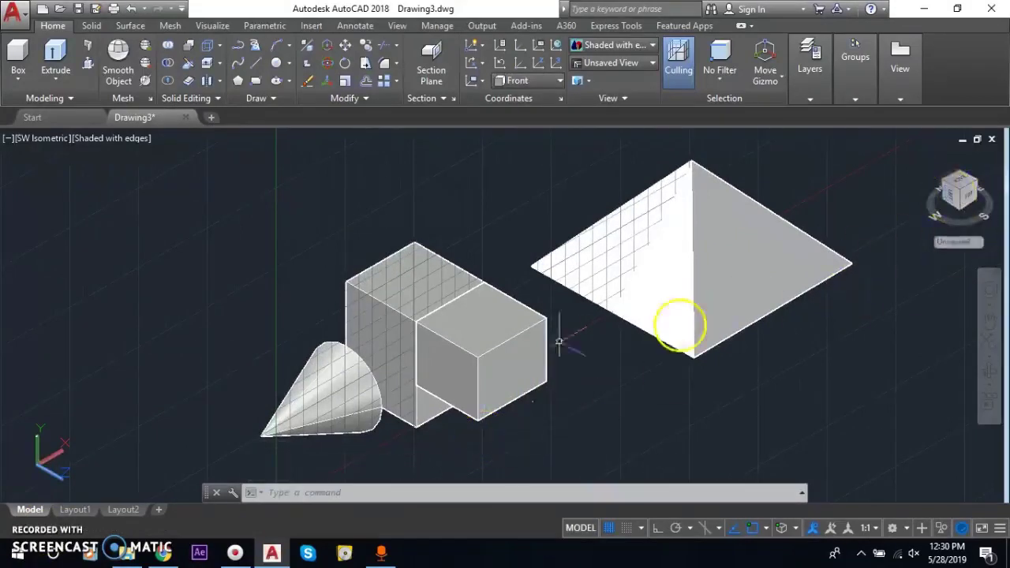
left_click(357, 398)
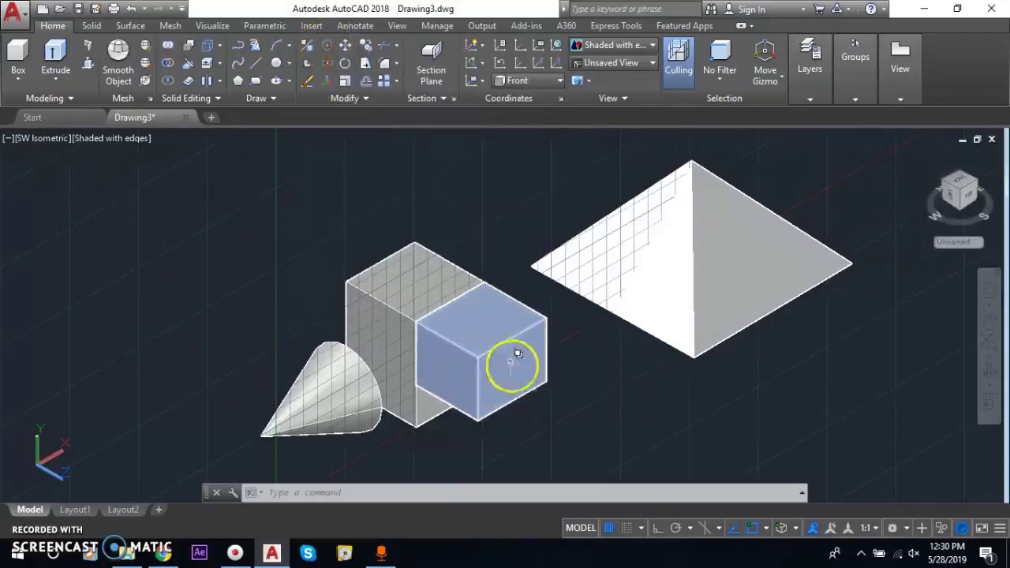
left_click(560, 80)
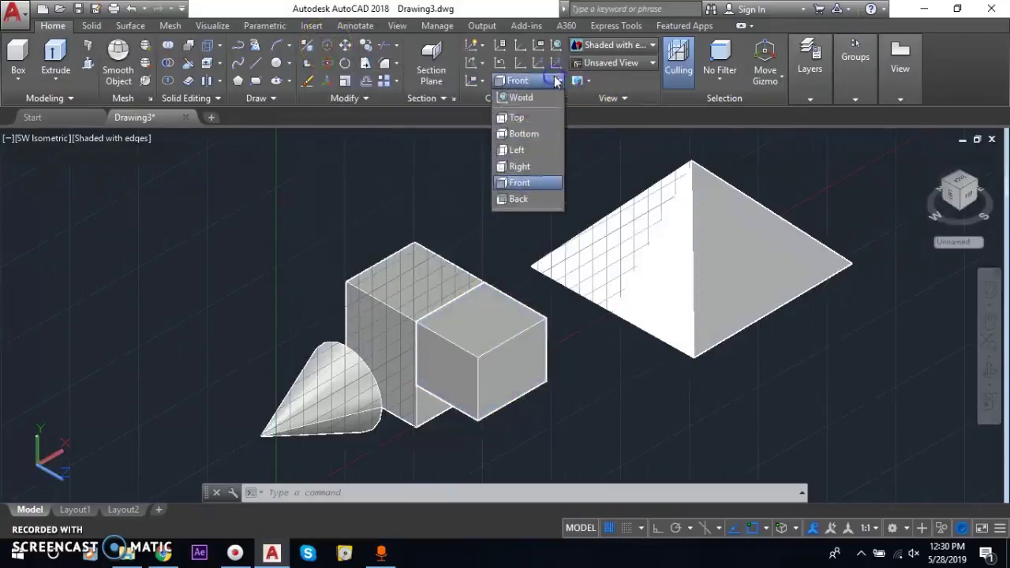
left_click(534, 119)
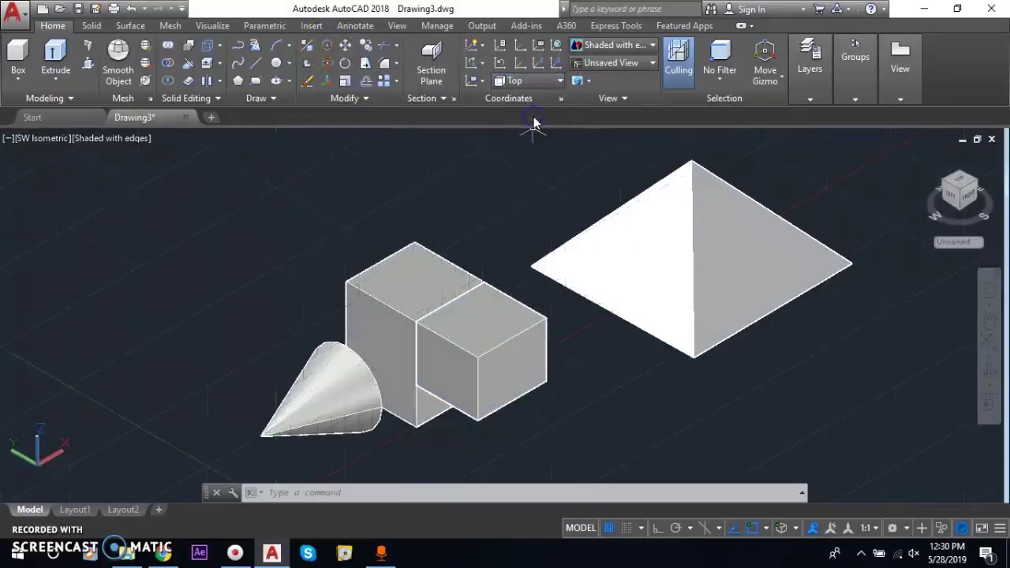
scroll(538, 303, "down", 2)
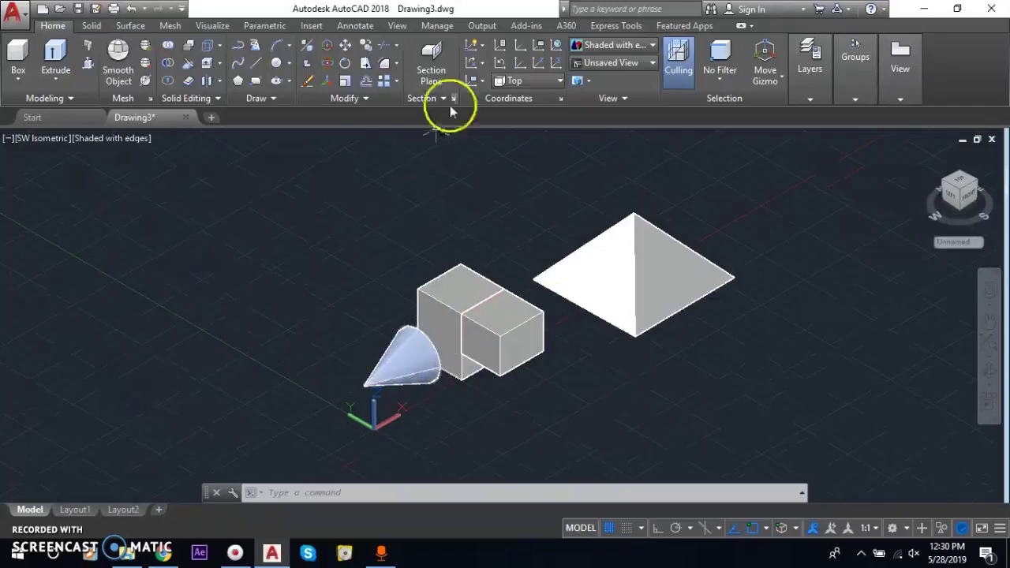
left_click(544, 81)
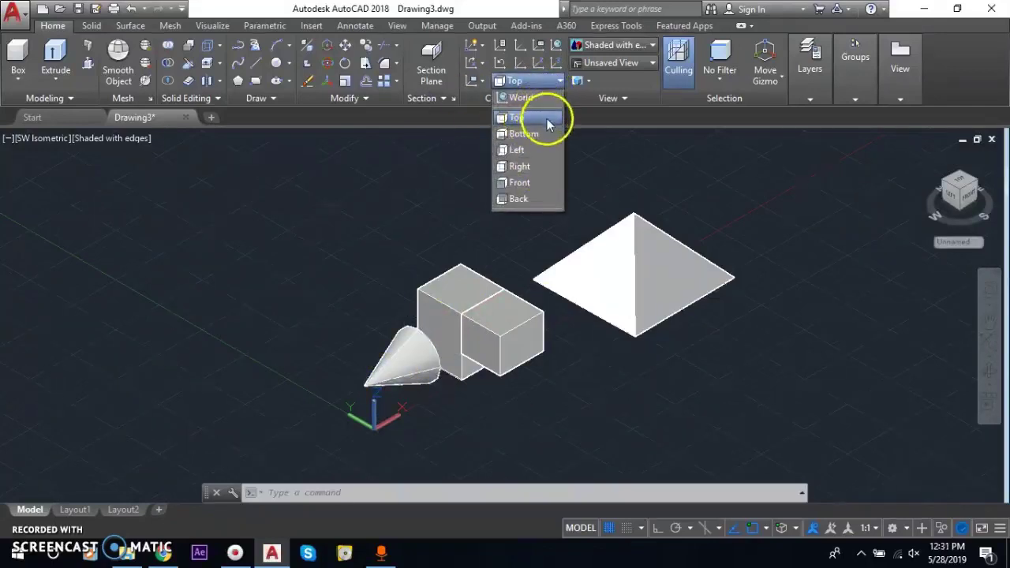
left_click(550, 124)
scroll(357, 430, "up", 2)
scroll(359, 424, "up", 3)
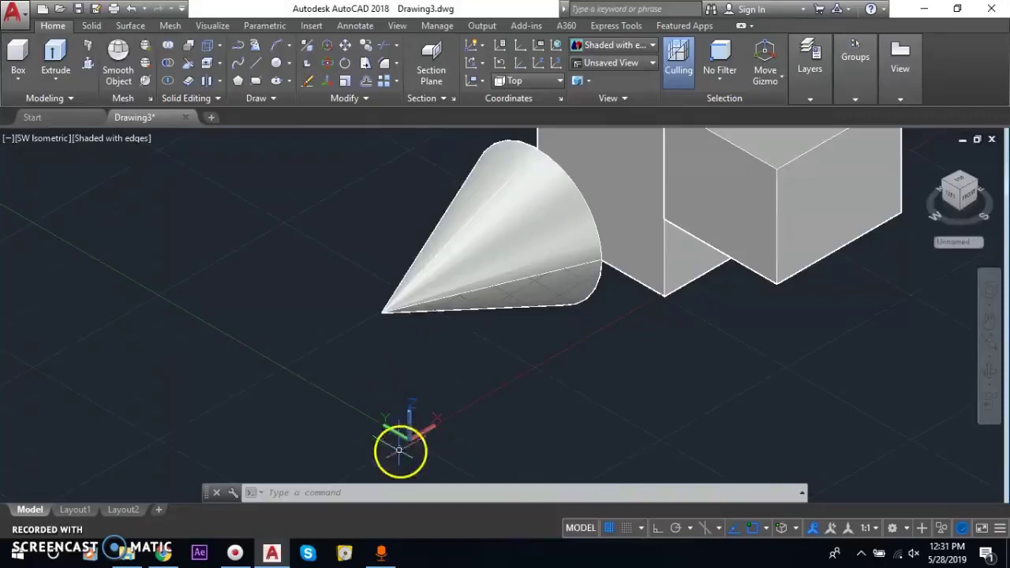
scroll(400, 438, "down", 4)
scroll(568, 268, "up", 1)
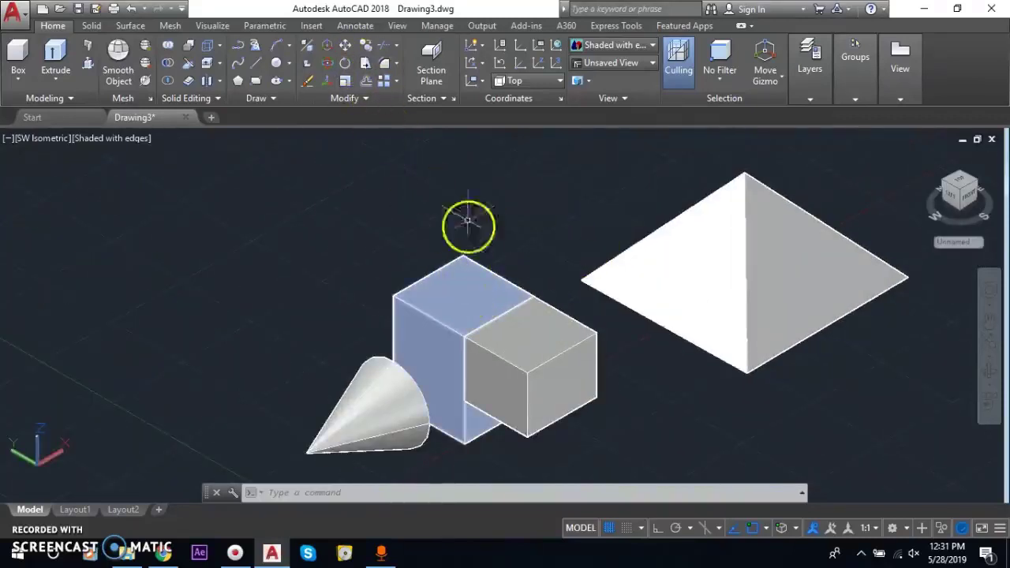
Step: Cancel a first Move attempt and pan to recentre the solids
left_click(347, 46)
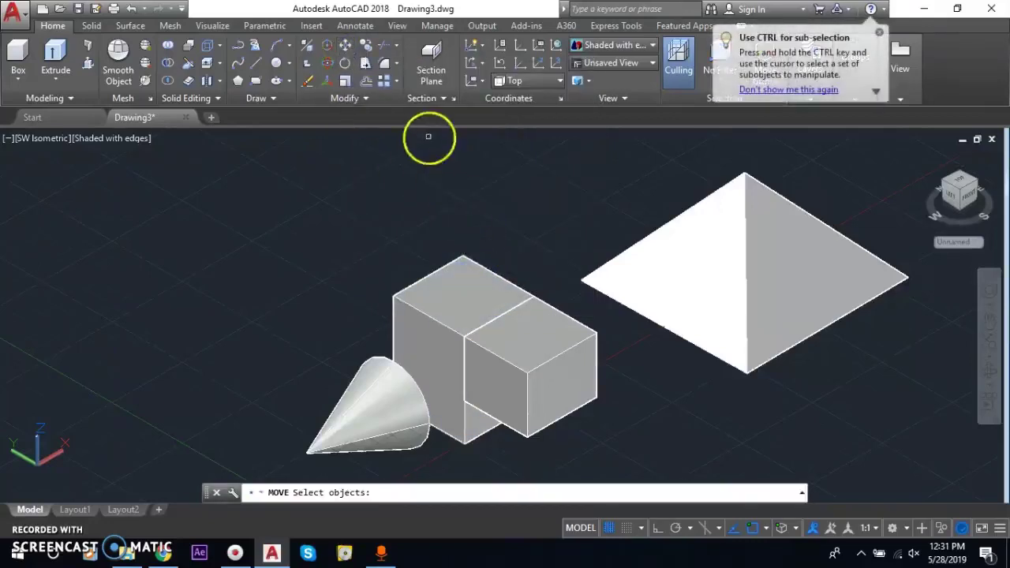
scroll(471, 208, "down", 3)
scroll(389, 318, "up", 4)
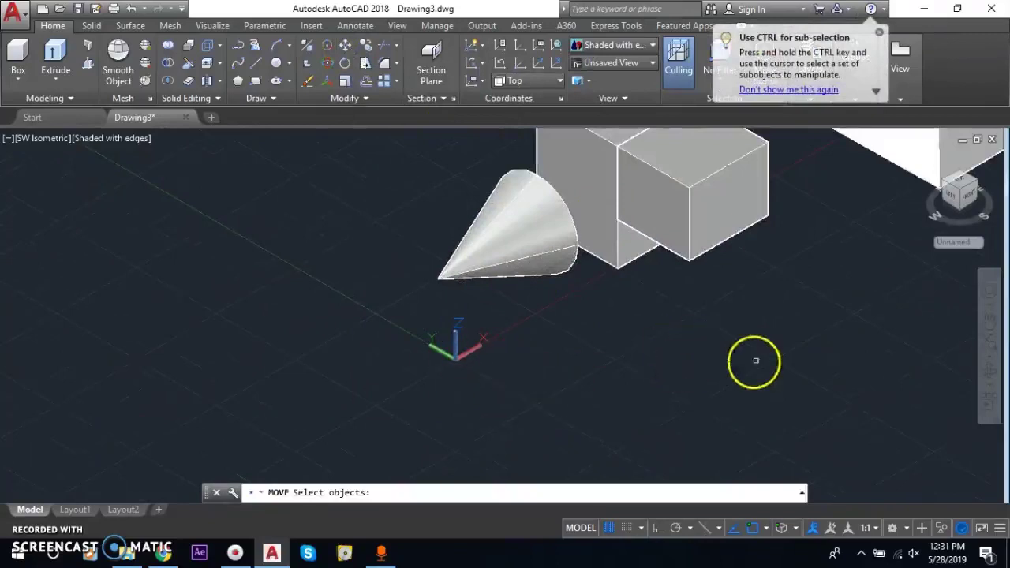
key("Escape")
middle_click_drag(568, 338, 428, 445)
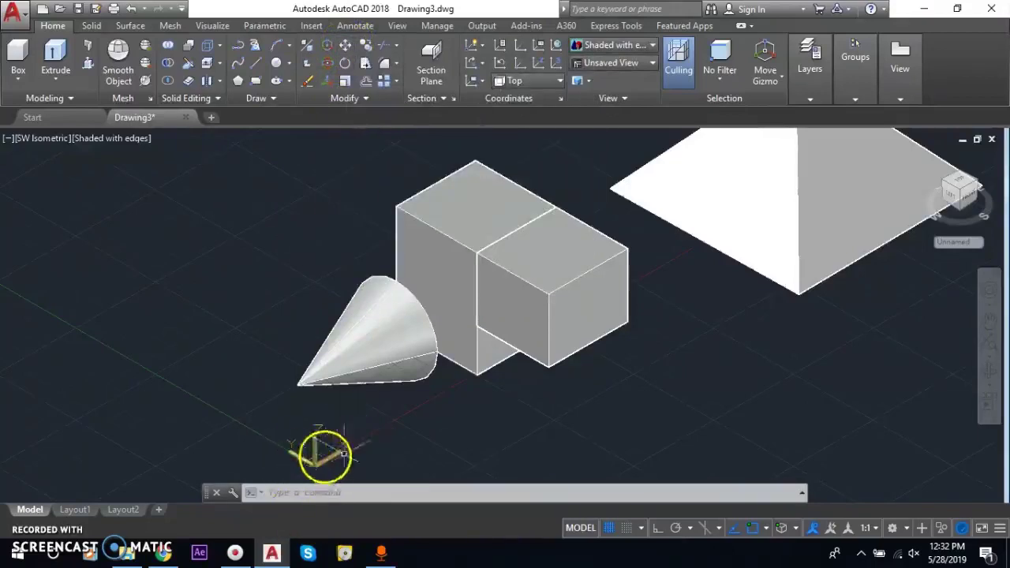
Step: Move the rear box by its bottom corner to a spot beyond the pyramid
left_click(345, 47)
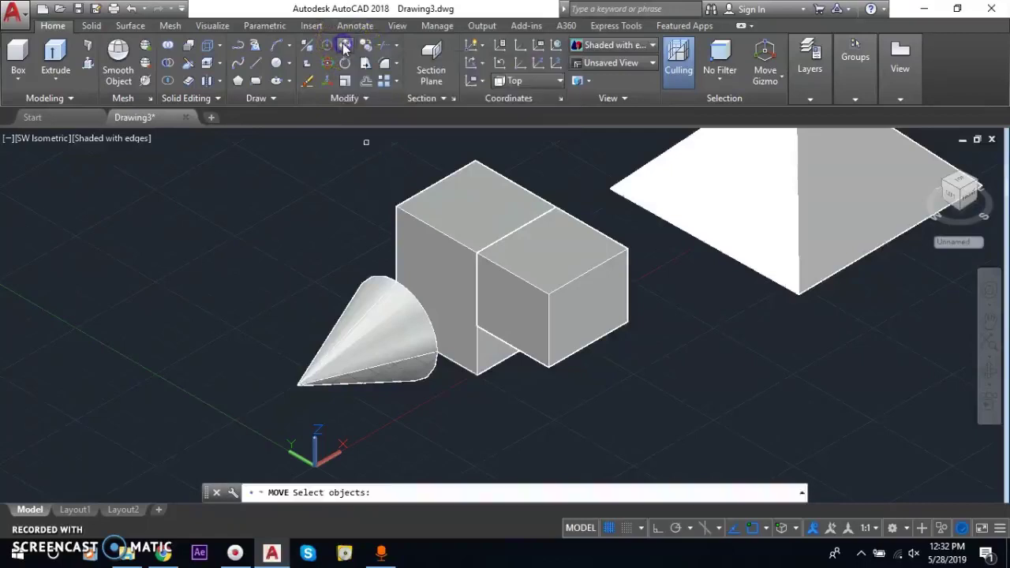
left_click(464, 231)
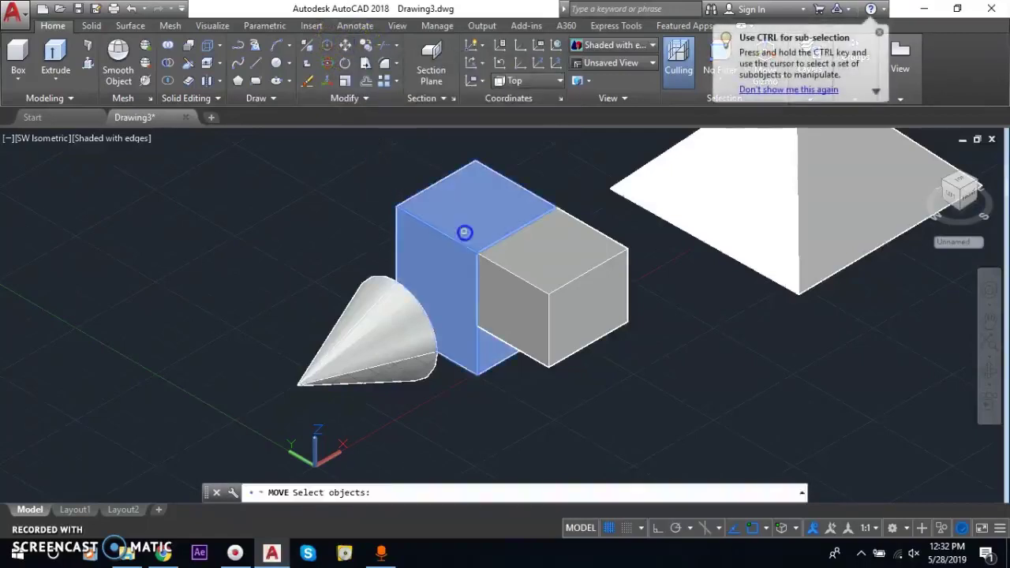
key("Return")
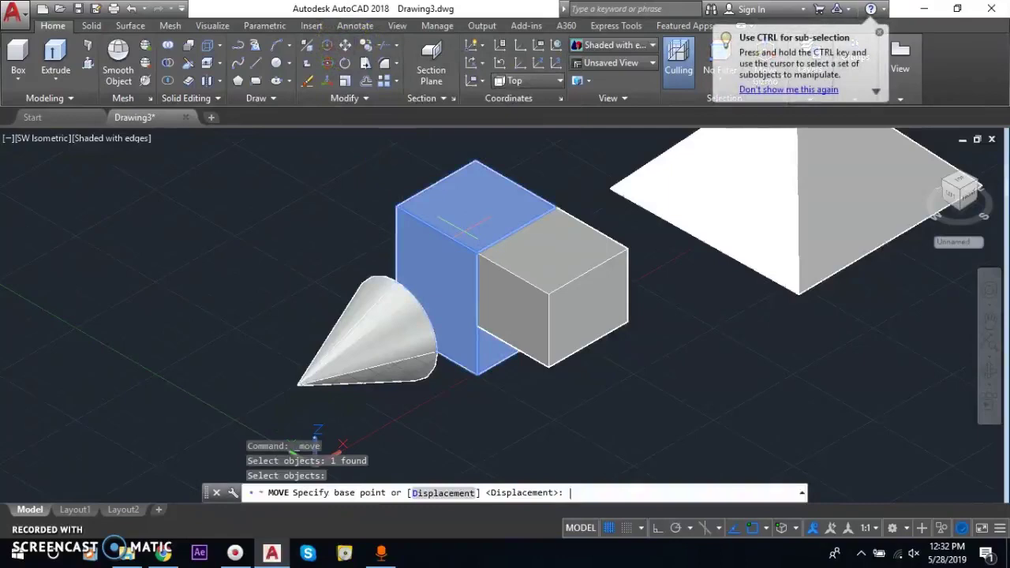
left_click(476, 375)
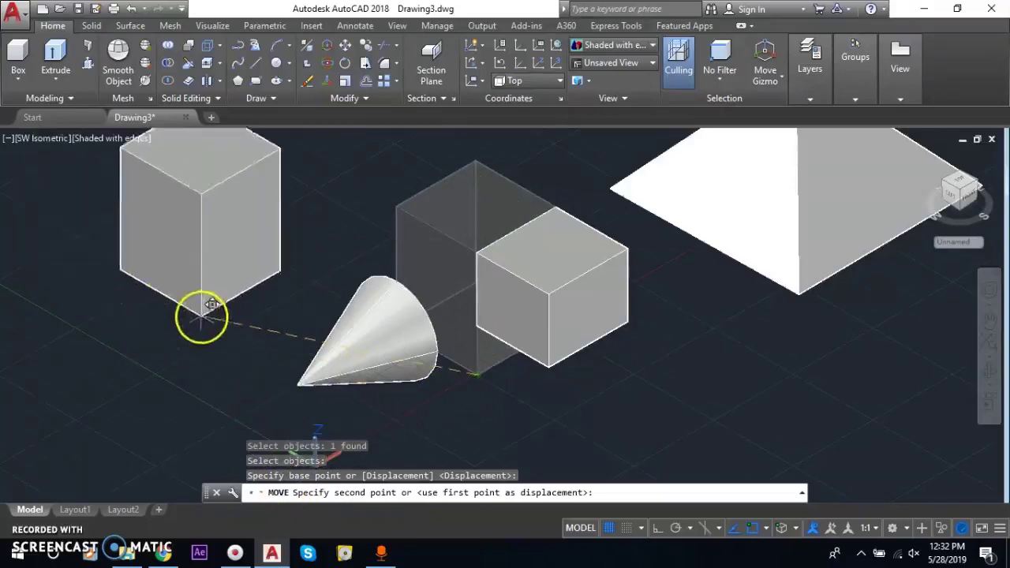
scroll(229, 351, "down", 2)
scroll(308, 363, "down", 2)
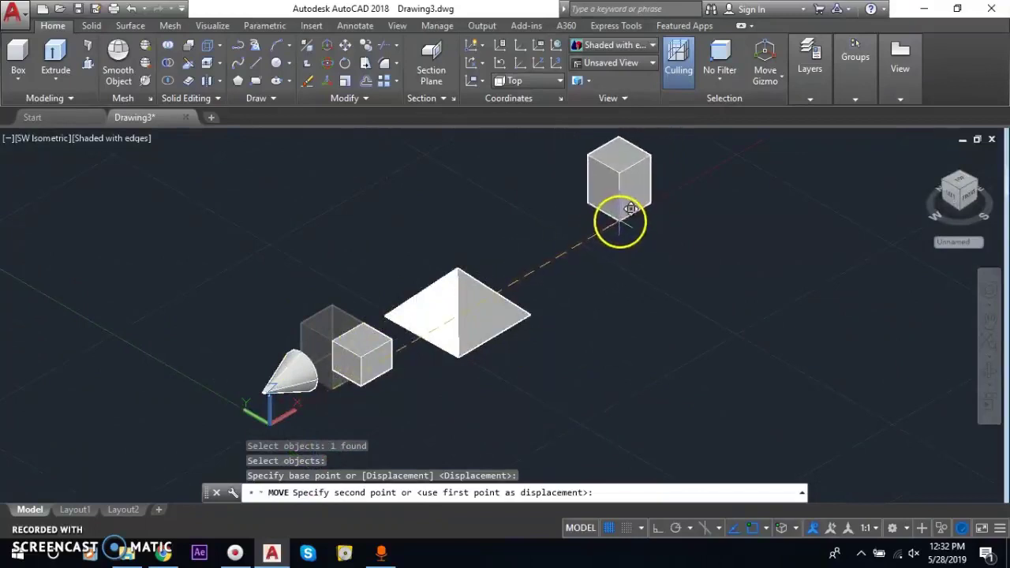
left_click(620, 225)
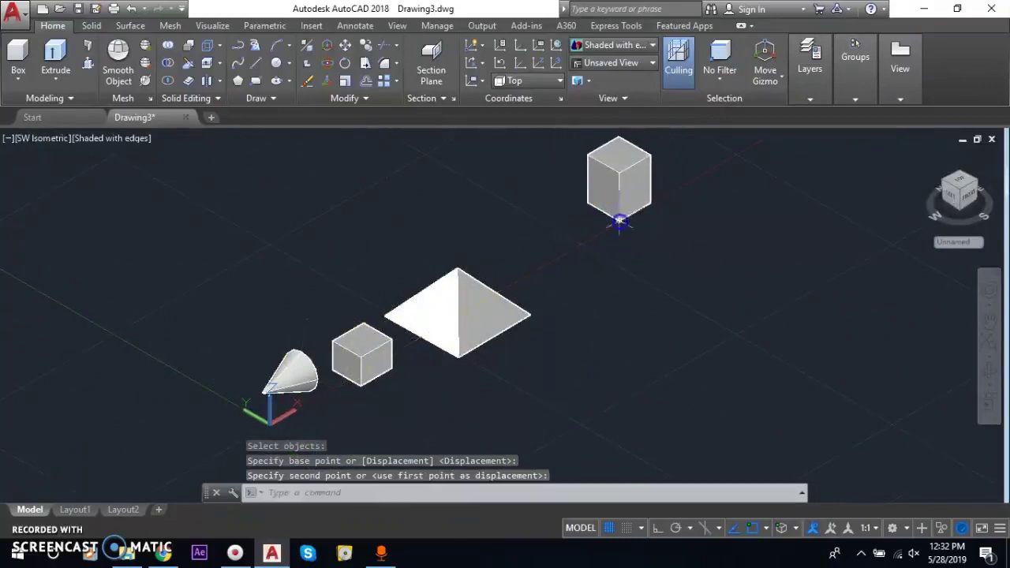
Step: Orbit and tilt the view to a custom angle looking along the cone, boxes and pyramid
left_click(991, 372)
mouse_move(678, 384)
left_mouse_down()
mouse_move(622, 321)
mouse_move(624, 340)
mouse_move(602, 350)
left_mouse_up()
mouse_move(723, 399)
left_mouse_down()
mouse_move(692, 372)
mouse_move(661, 378)
mouse_move(684, 415)
mouse_move(764, 412)
mouse_move(781, 371)
mouse_move(742, 302)
mouse_move(686, 449)
mouse_move(721, 475)
mouse_move(733, 435)
left_mouse_up()
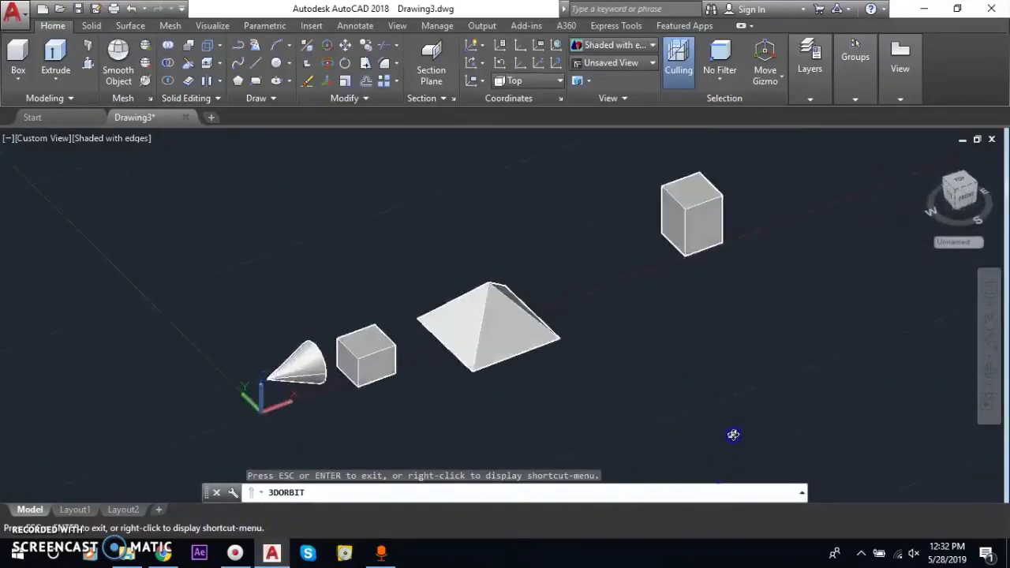
left_click_drag(650, 414, 660, 343)
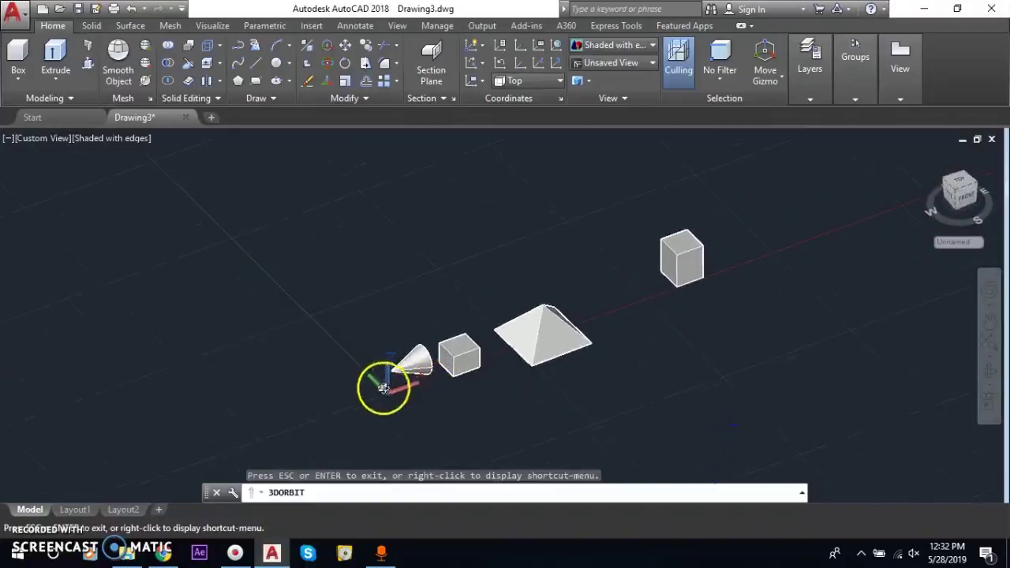
Step: Use 3D Move on the separate box to lift it straight up the Z axis
left_click(326, 50)
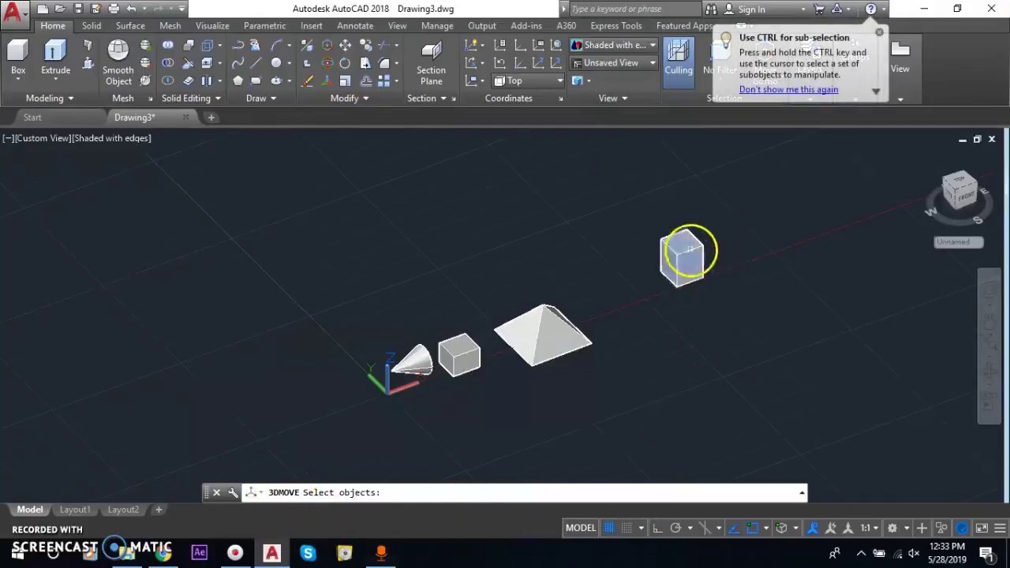
left_click(679, 256)
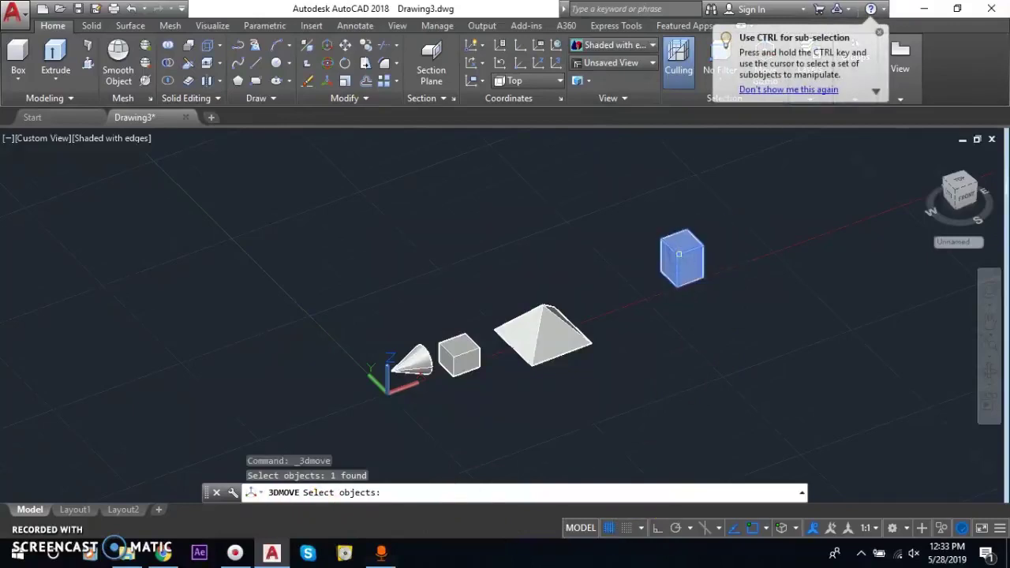
key("Return")
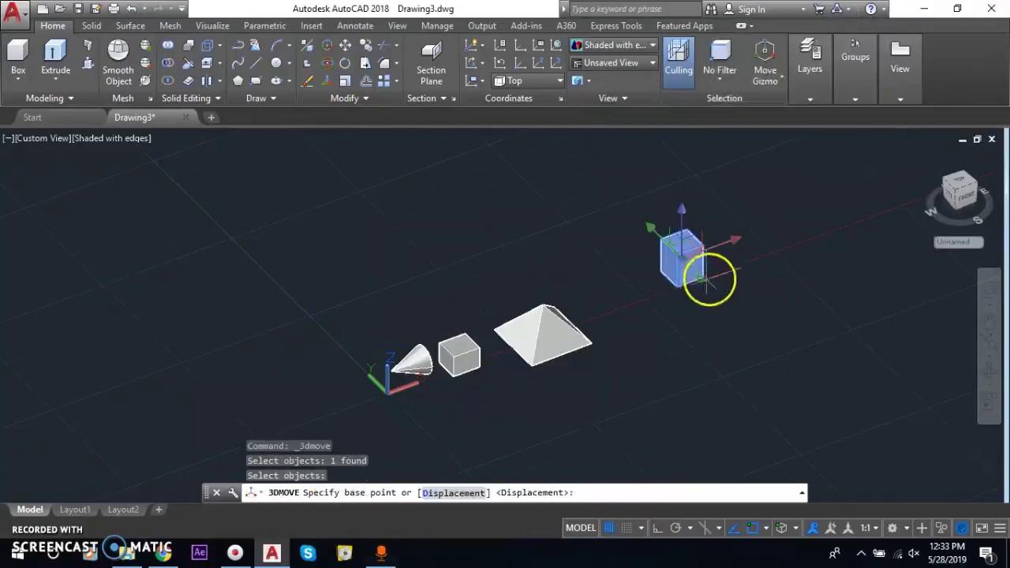
scroll(705, 226, "up", 3)
scroll(704, 226, "up", 2)
scroll(635, 296, "down", 3)
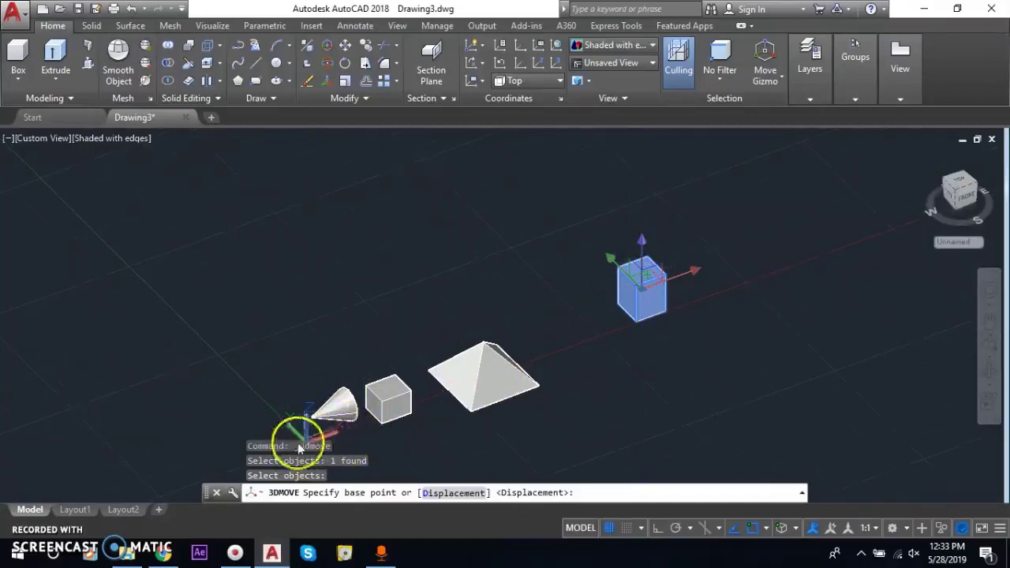
left_click(696, 274)
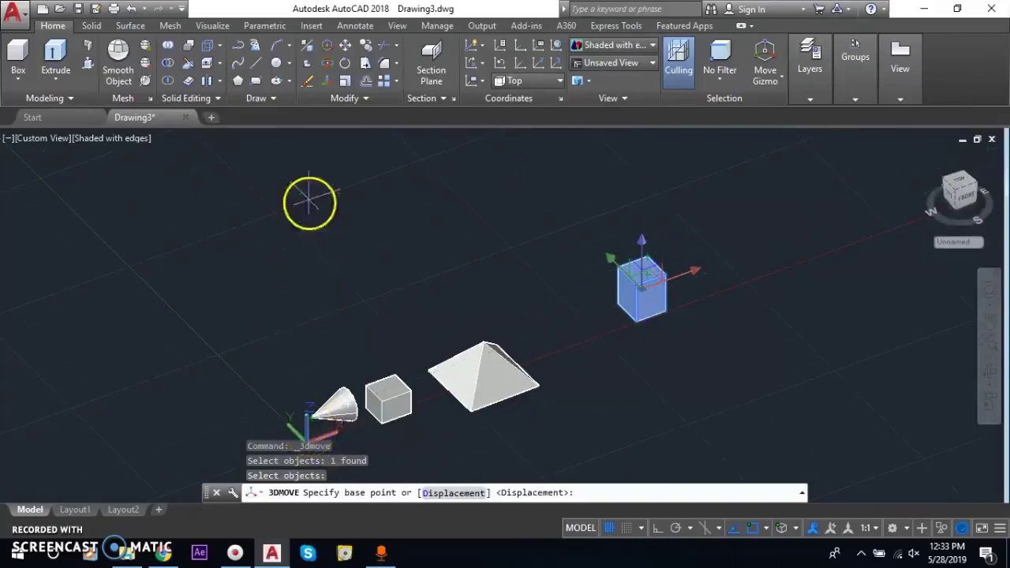
left_click(653, 228)
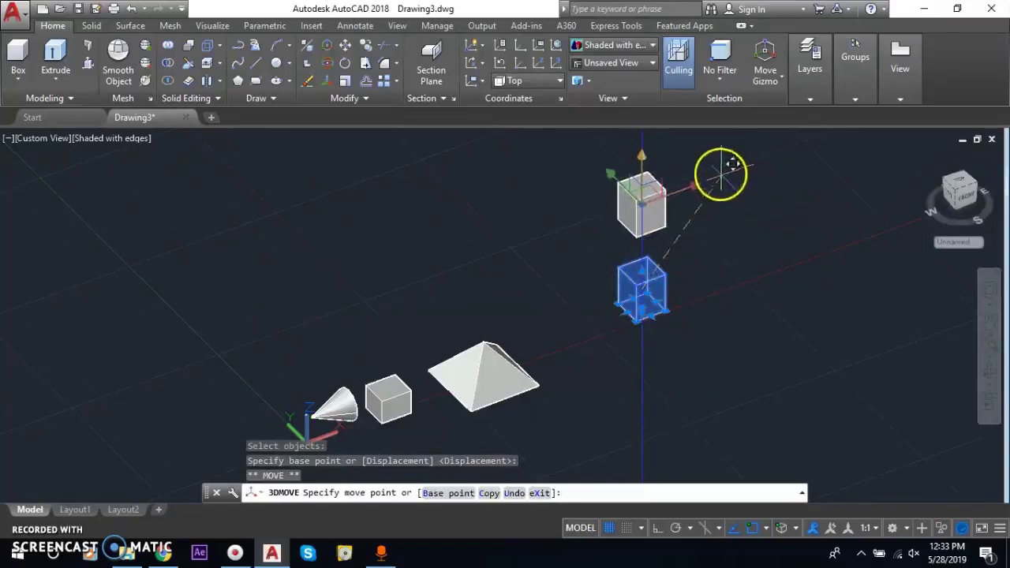
left_click(640, 223)
middle_click_drag(640, 224, 629, 267)
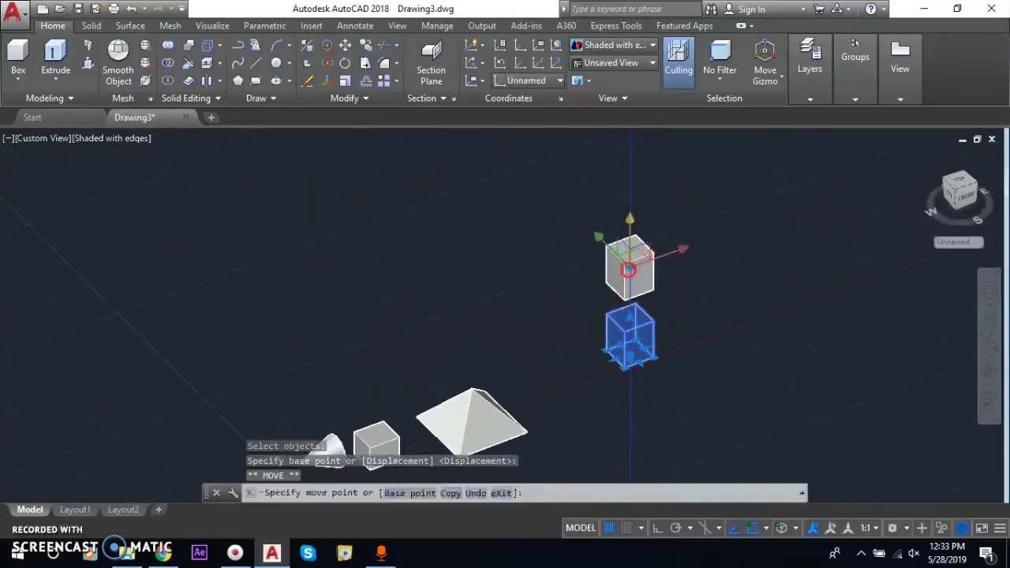
left_click(631, 199)
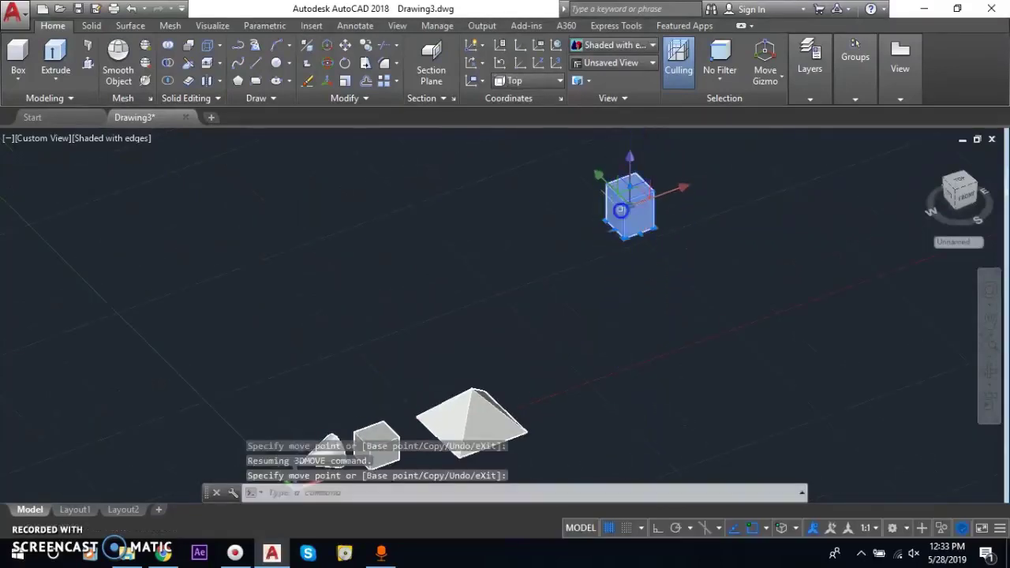
key("Escape")
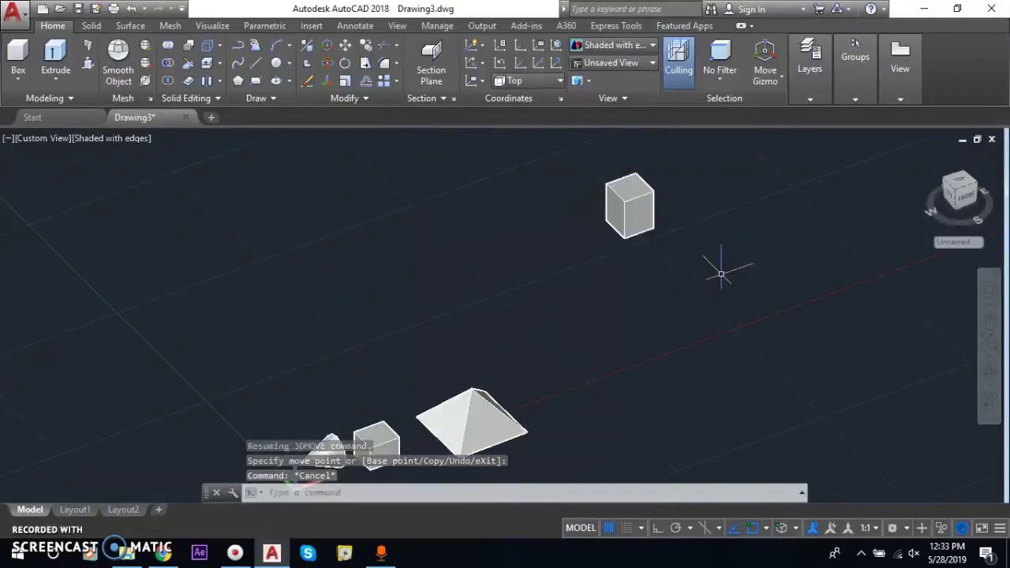
scroll(671, 284, "down", 1)
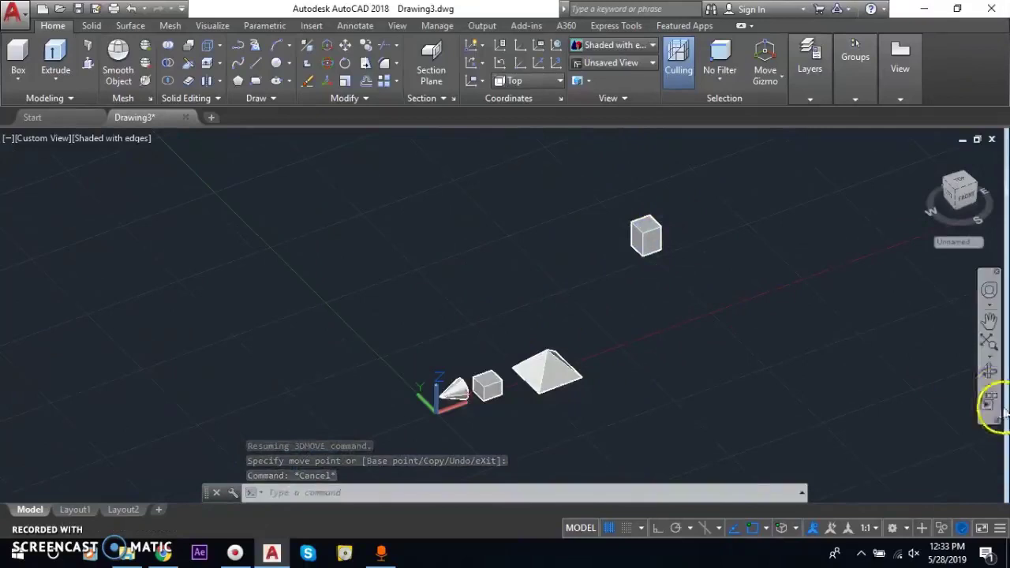
left_click(990, 372)
mouse_move(705, 319)
left_mouse_down()
mouse_move(654, 257)
mouse_move(709, 285)
mouse_move(726, 263)
mouse_move(691, 248)
mouse_move(622, 260)
mouse_move(582, 233)
mouse_move(595, 219)
mouse_move(642, 235)
mouse_move(663, 261)
mouse_move(637, 258)
mouse_move(631, 354)
mouse_move(647, 307)
left_mouse_up()
mouse_move(701, 280)
left_mouse_down()
mouse_move(480, 313)
mouse_move(491, 276)
mouse_move(541, 316)
mouse_move(567, 313)
left_mouse_up()
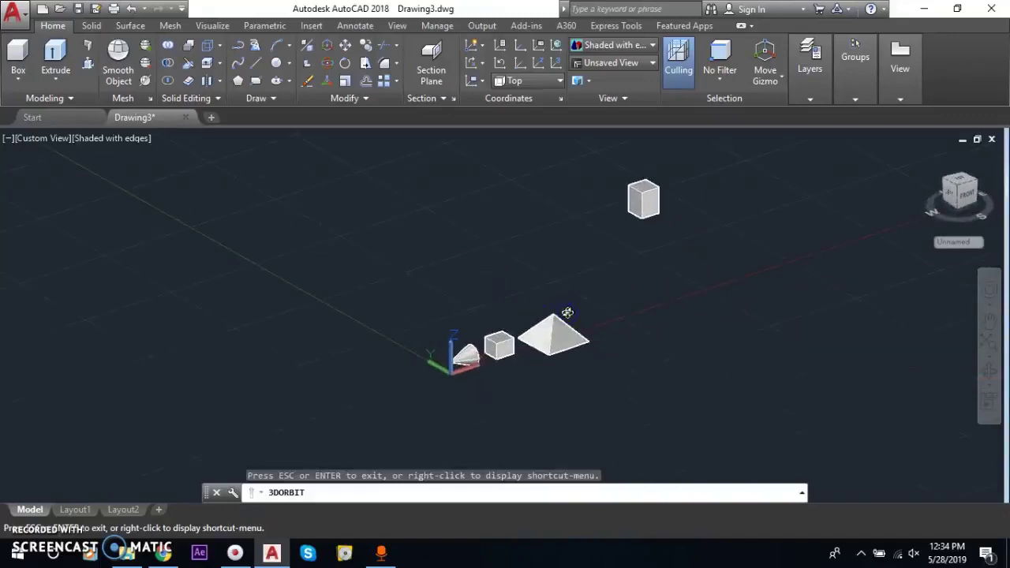
key("Escape")
scroll(573, 316, "up", 2)
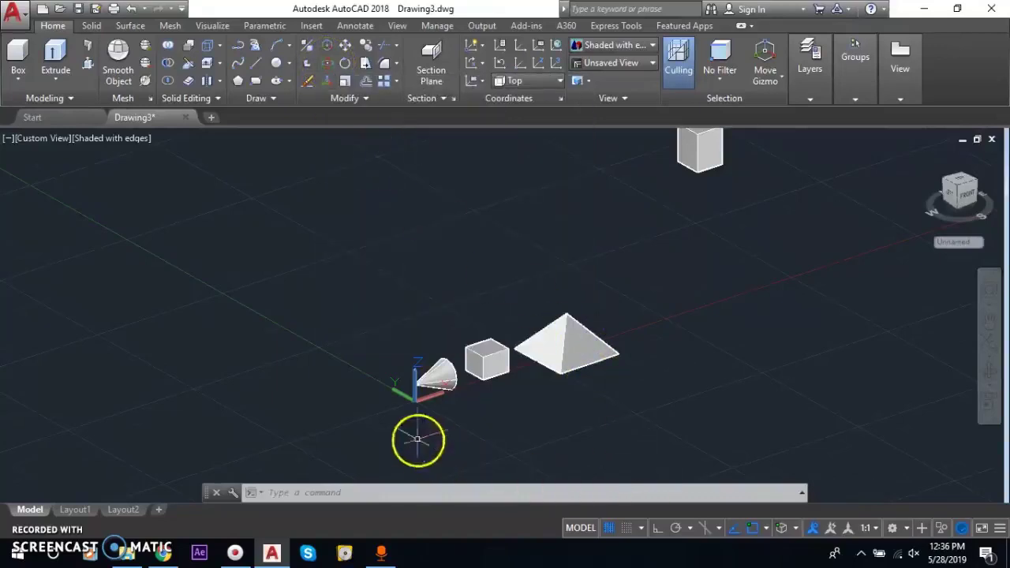
scroll(412, 392, "up", 4)
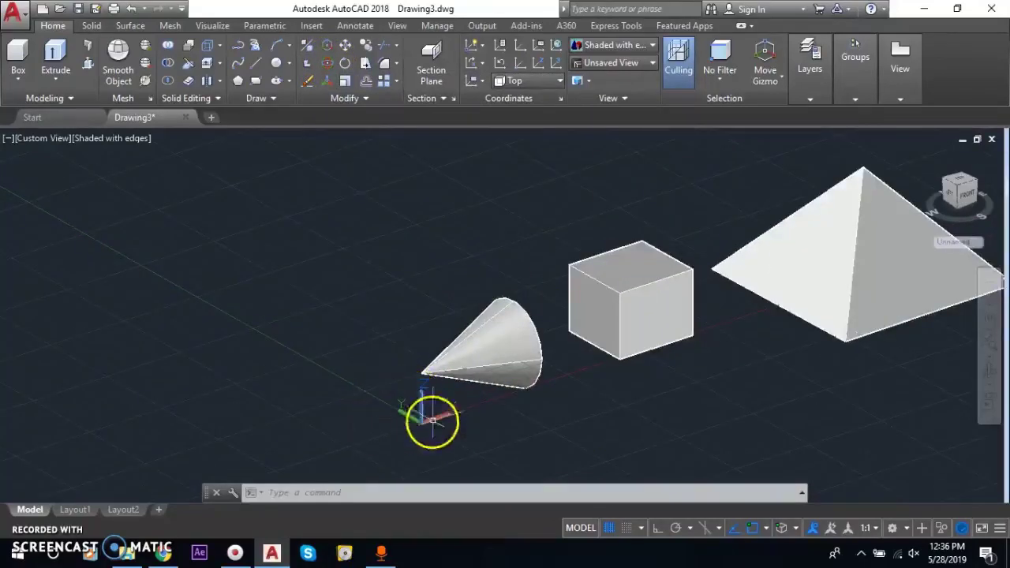
left_click(813, 276)
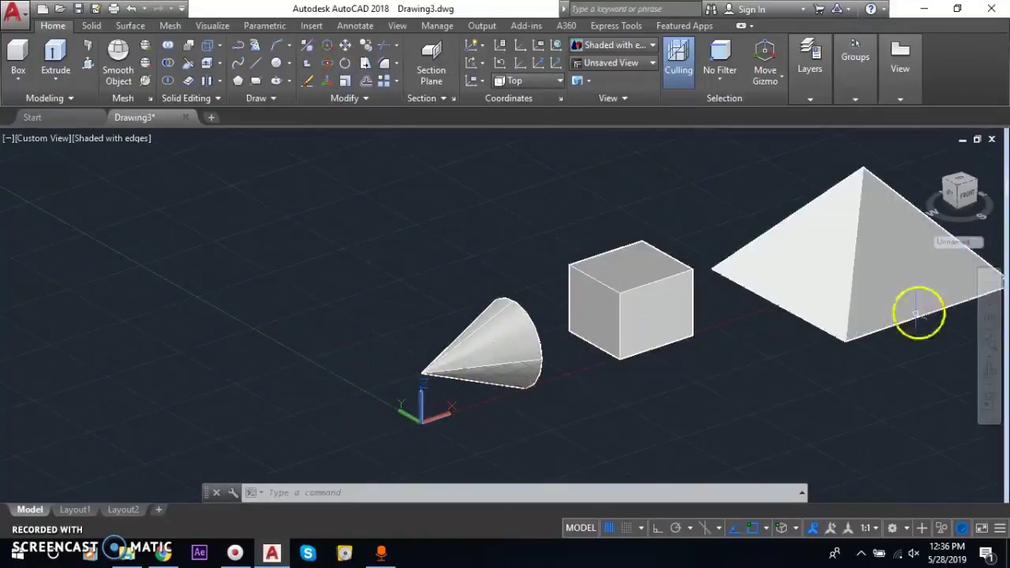
scroll(366, 288, "down", 2)
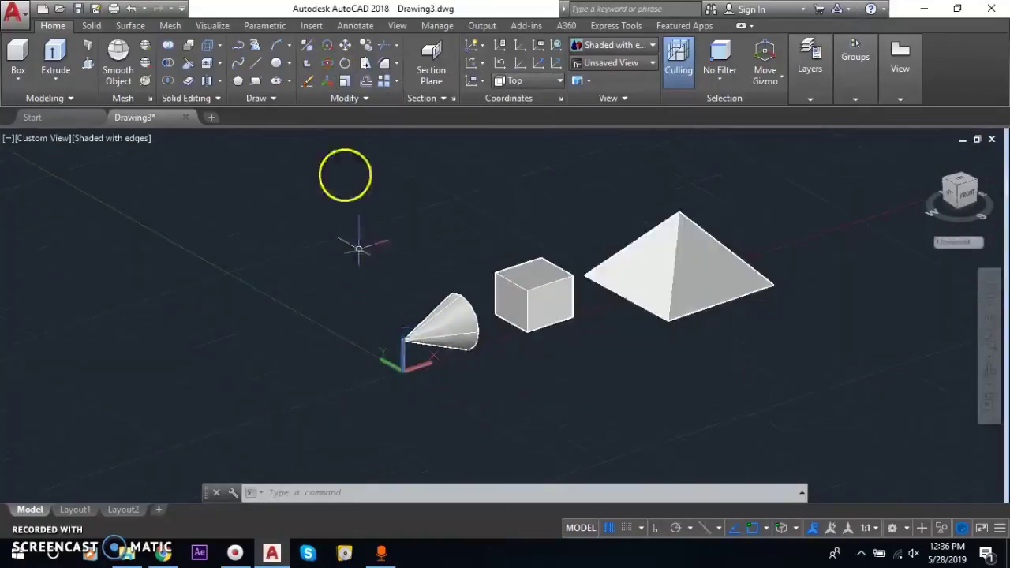
Step: 3D-rotate the pyramid about a gizmo axis through its lower corner to a new angle
left_click(327, 64)
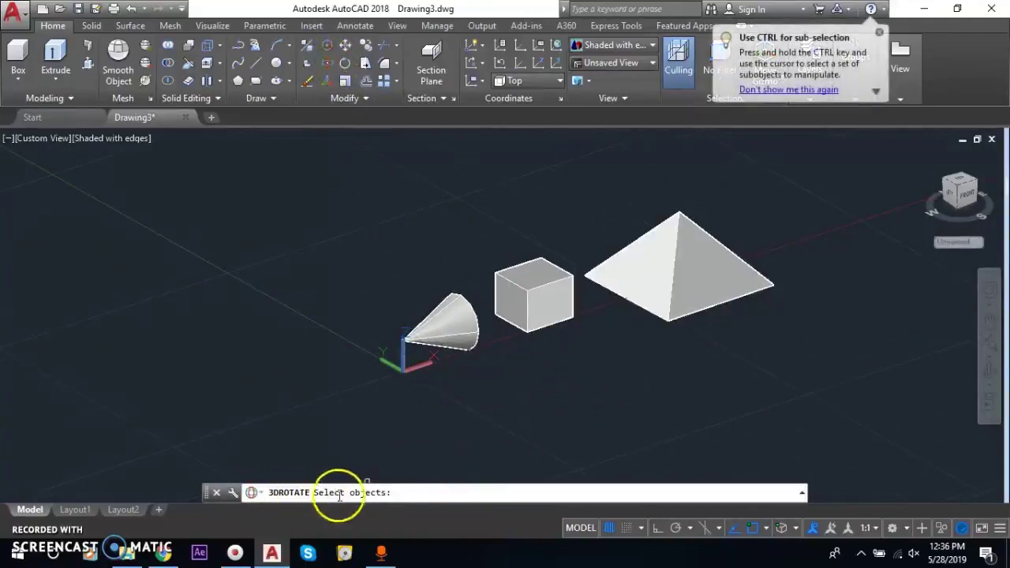
left_click(674, 276)
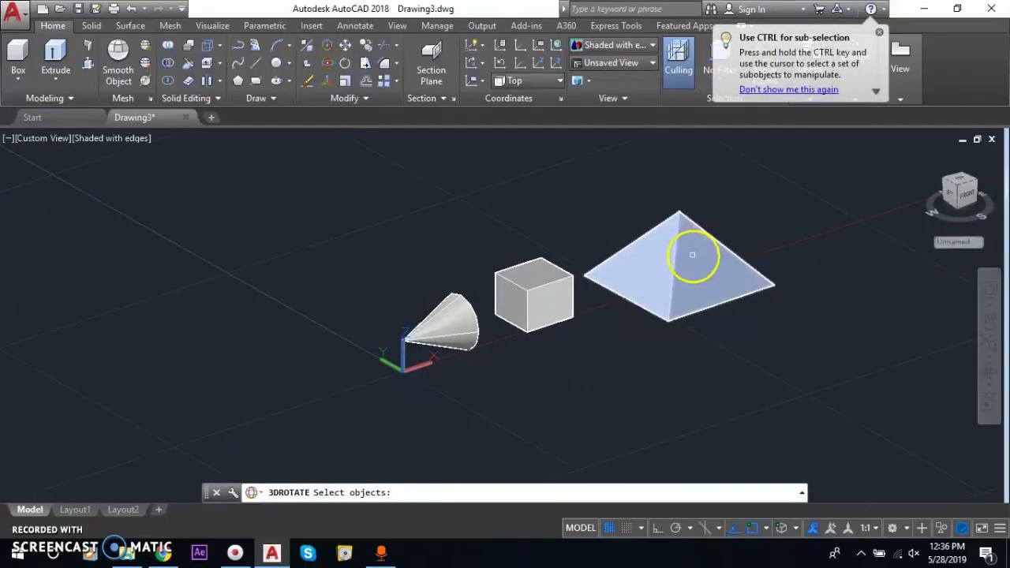
left_click(692, 254)
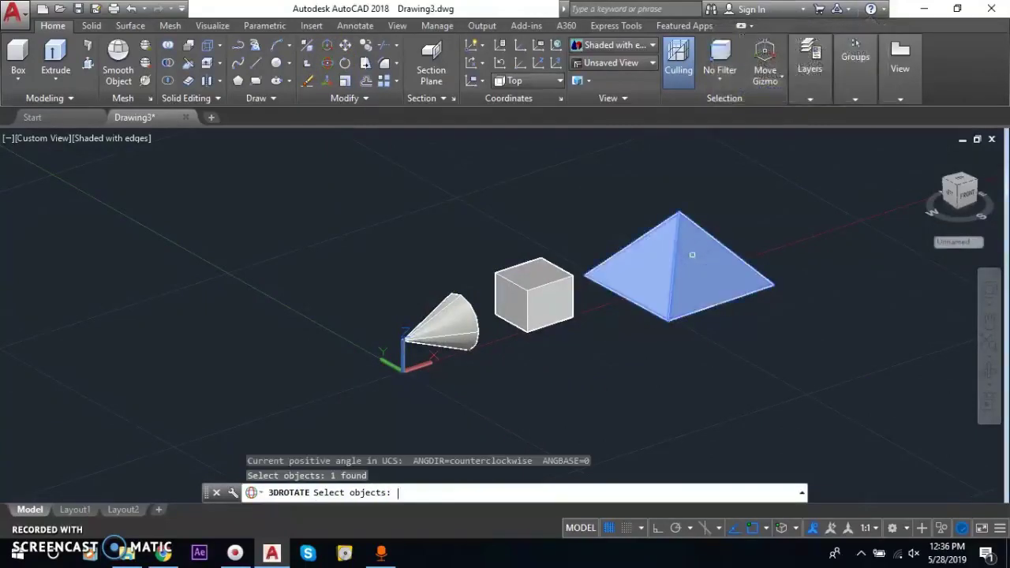
key("Return")
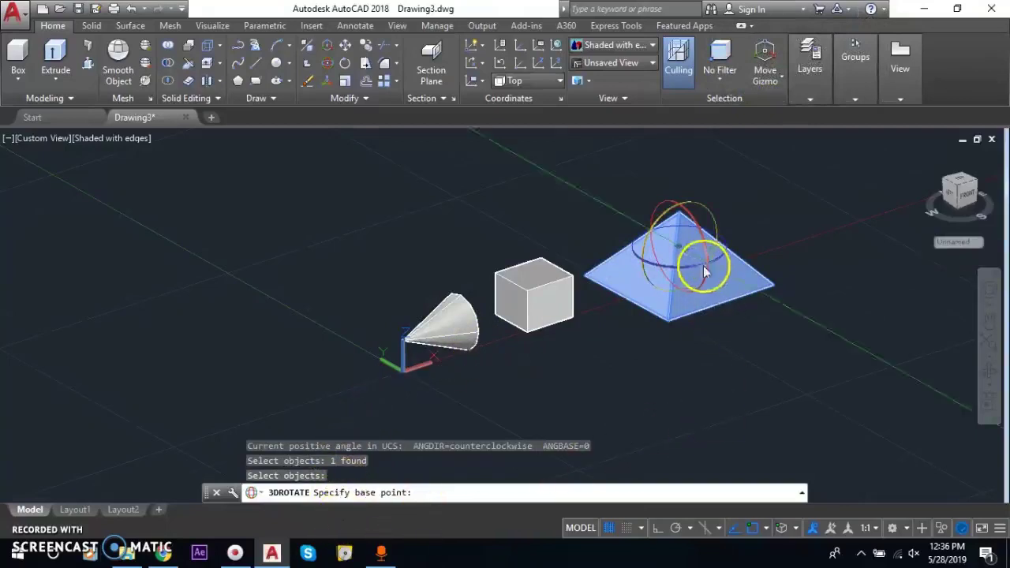
left_click(669, 322)
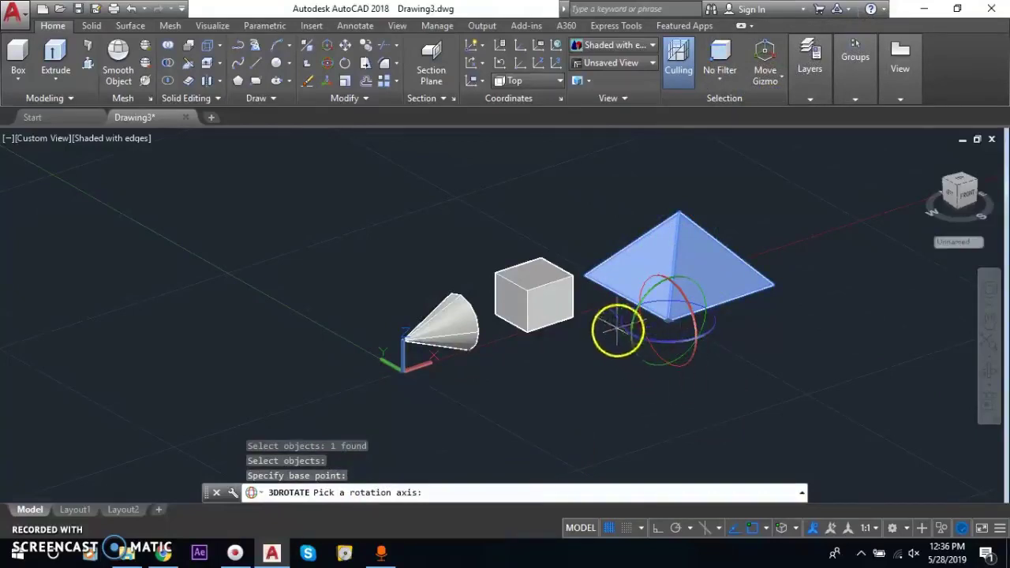
scroll(659, 278, "up", 3)
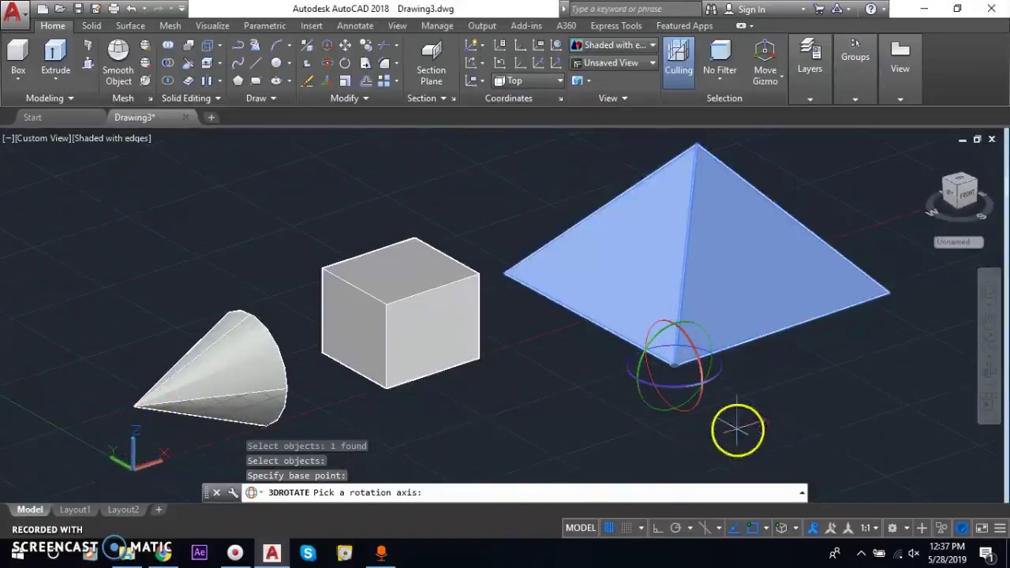
left_click(680, 384)
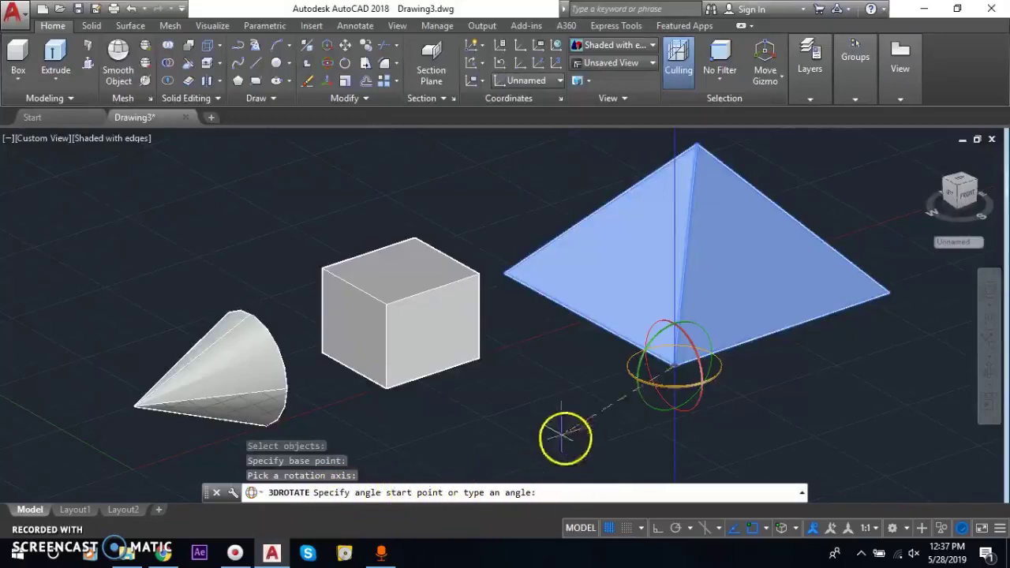
key("F8")
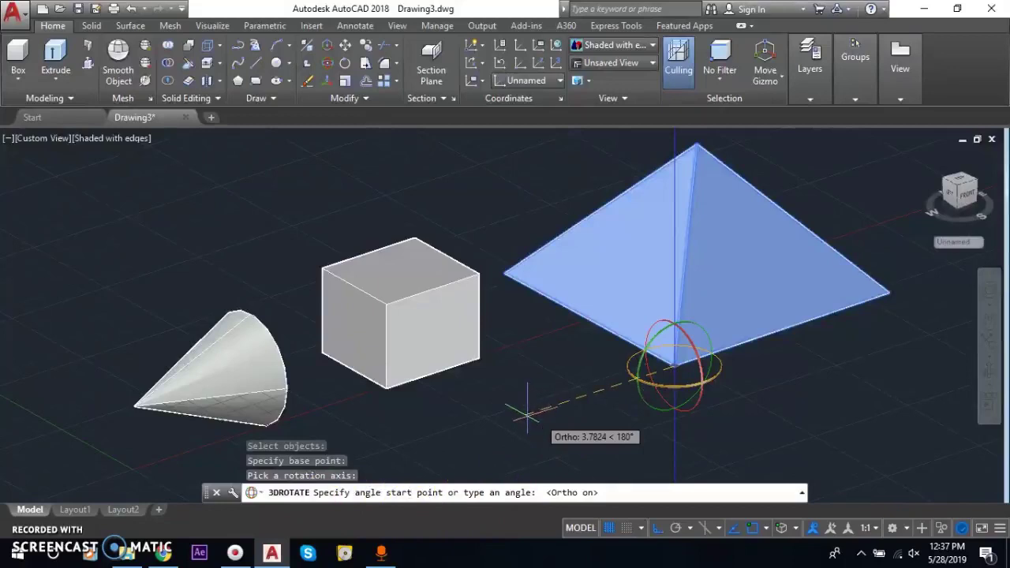
left_click(527, 412)
key("F8")
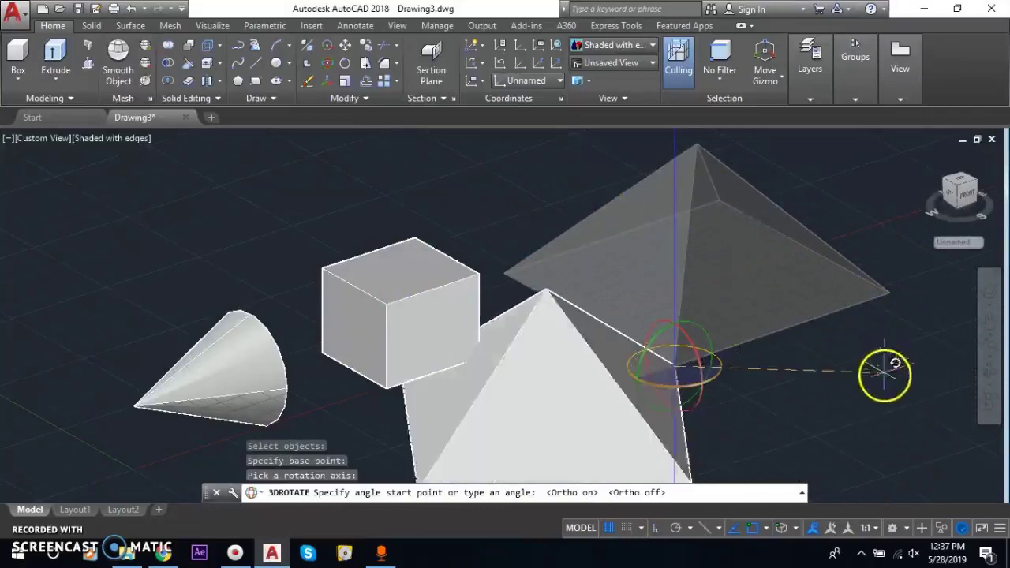
left_click(888, 408)
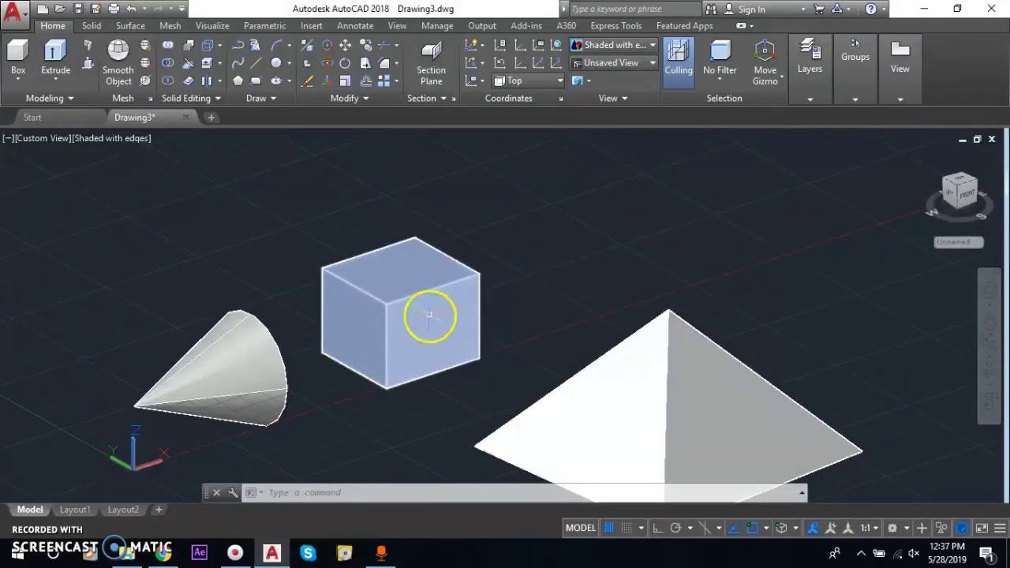
Step: 3D-rotate the box about a gizmo axis at its lower corner, tilting it between cone and pyramid
left_click(327, 67)
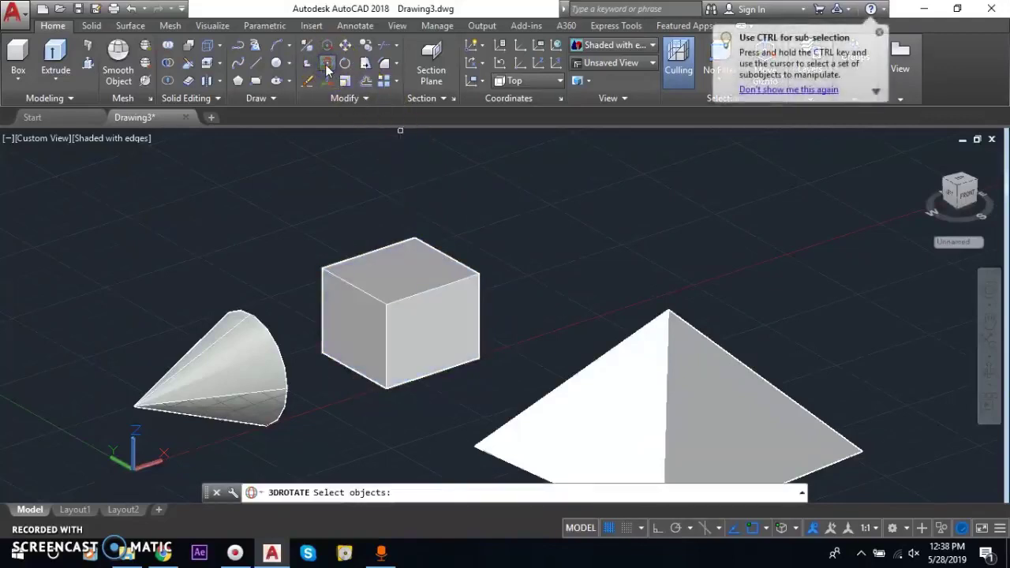
left_click(390, 332)
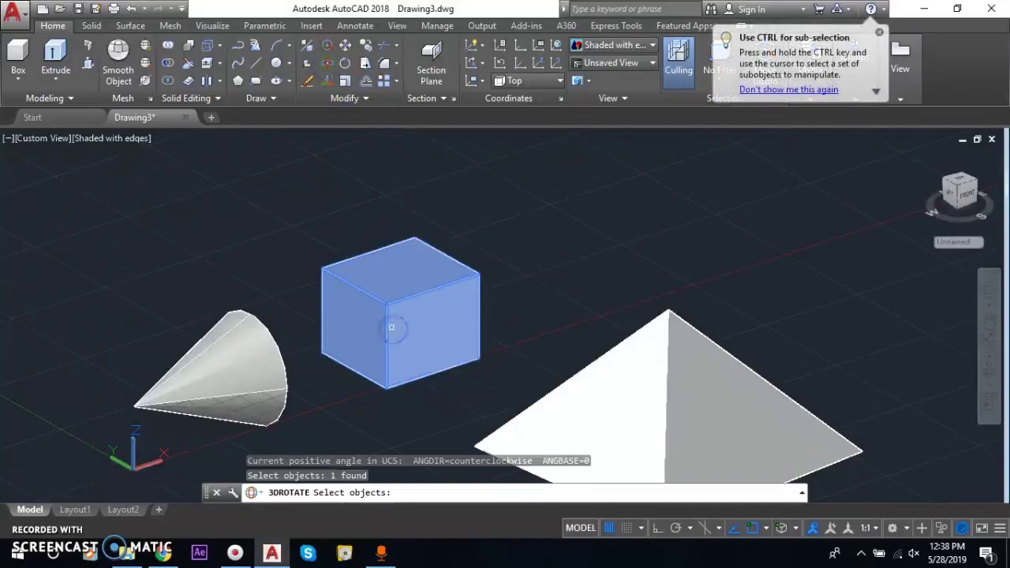
key("Return")
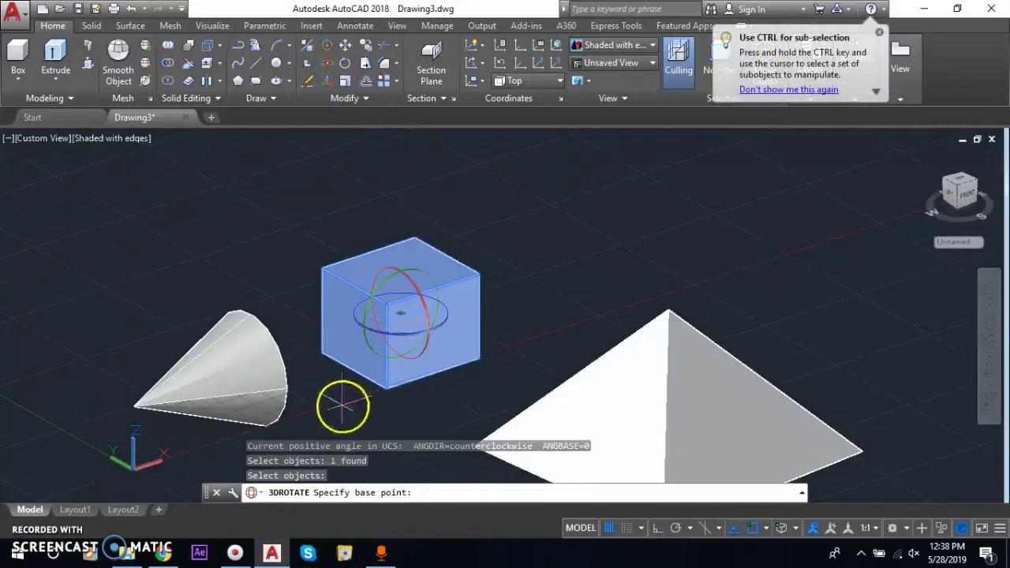
scroll(399, 393, "up", 3)
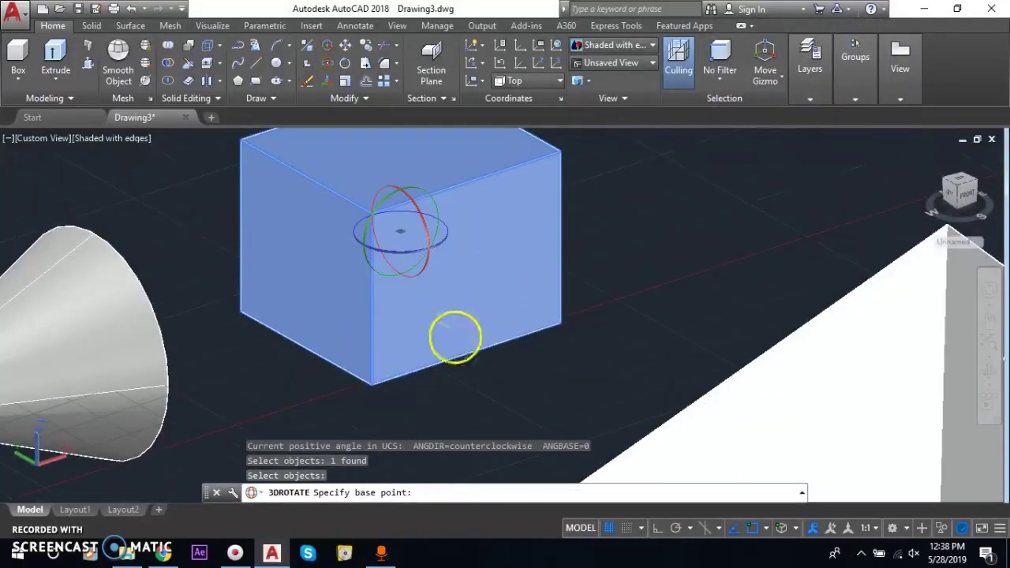
left_click(561, 321)
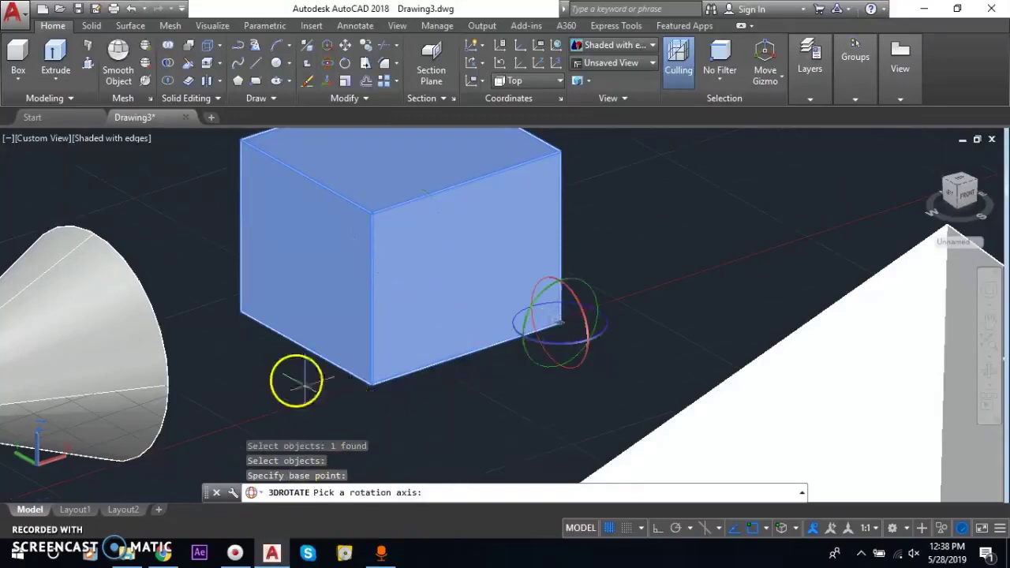
scroll(293, 377, "down", 2)
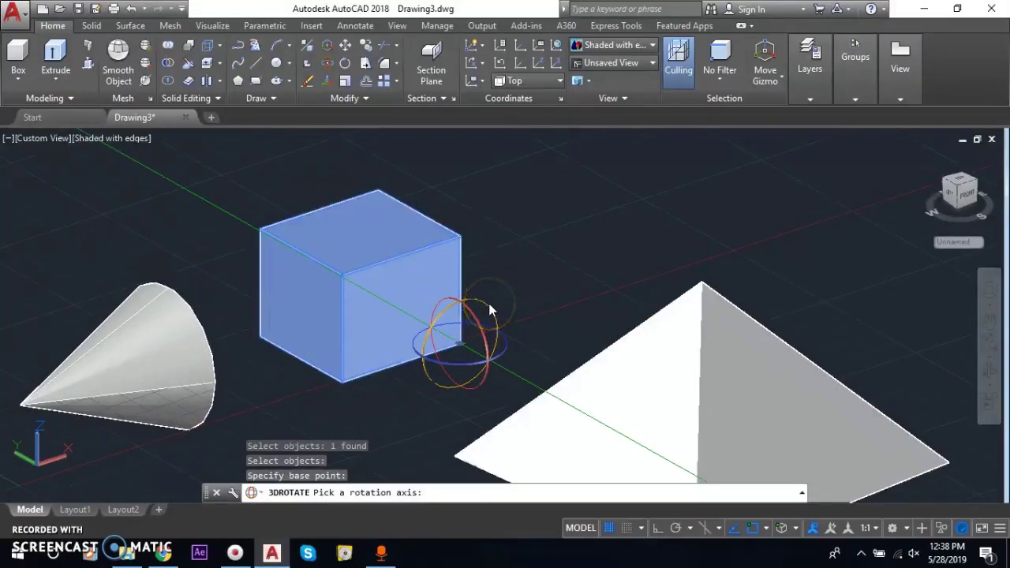
left_click(490, 306)
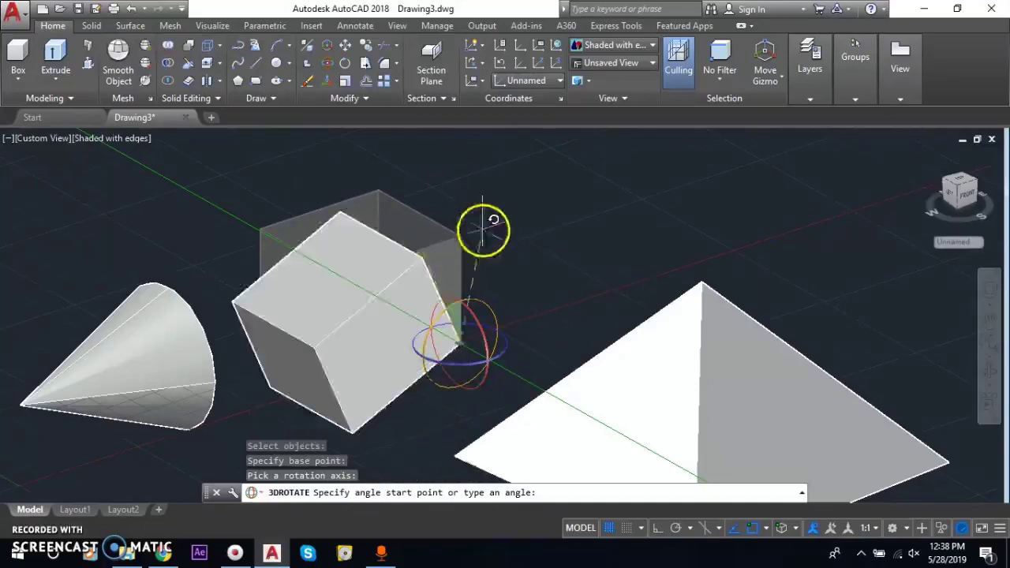
left_click(575, 305)
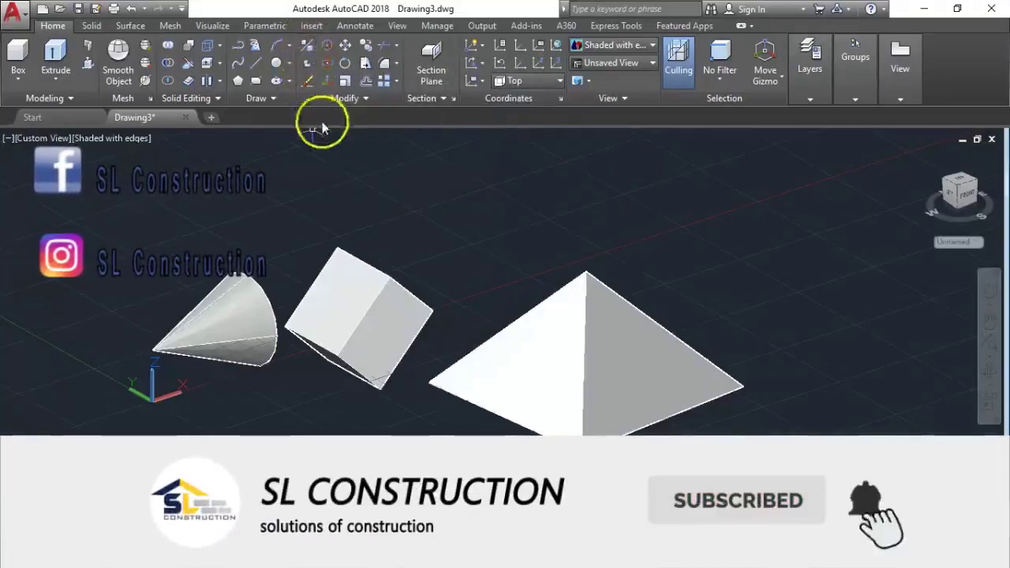
left_click(359, 294)
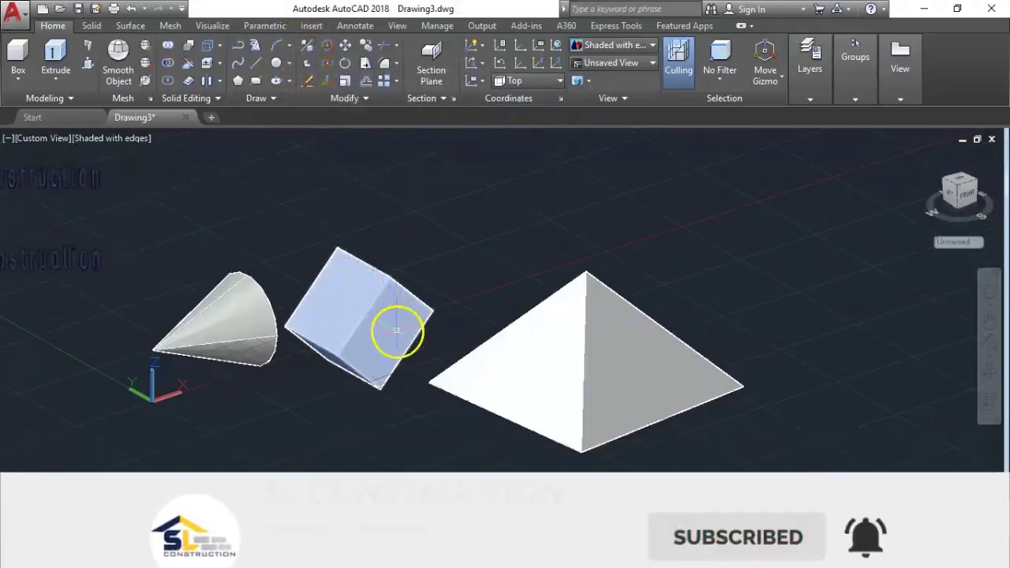